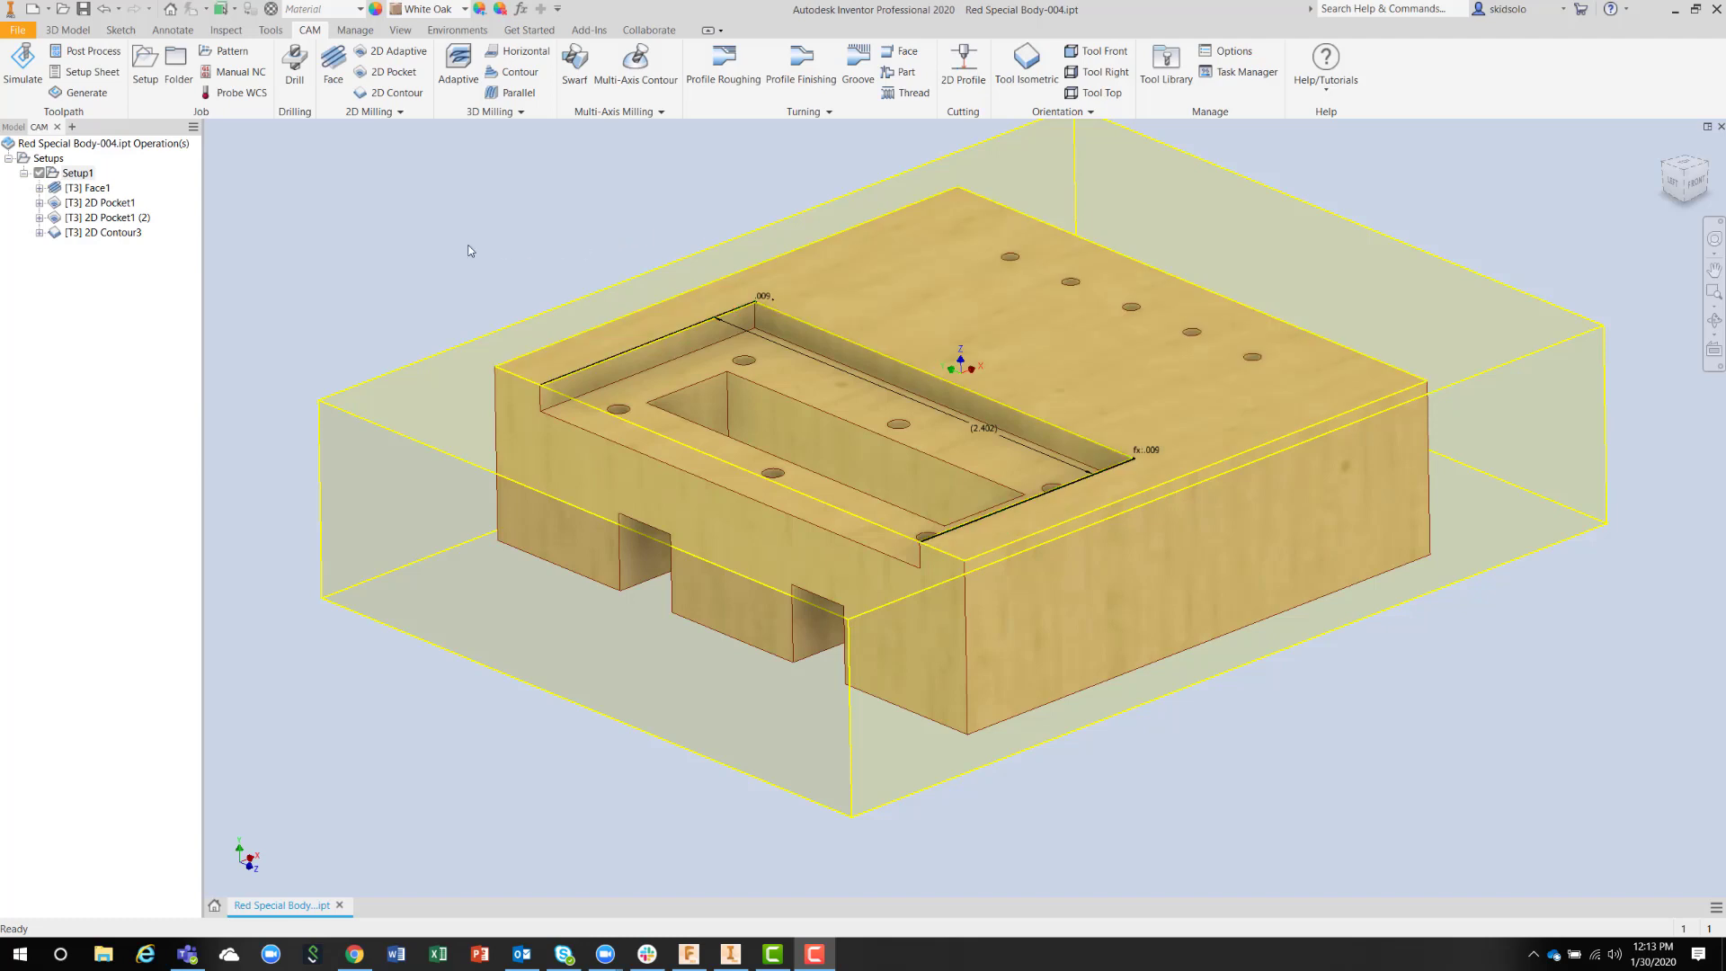
- Start a new Drill operation using tool #1, the Ø0.098" (#40) drill
left_click(295, 70)
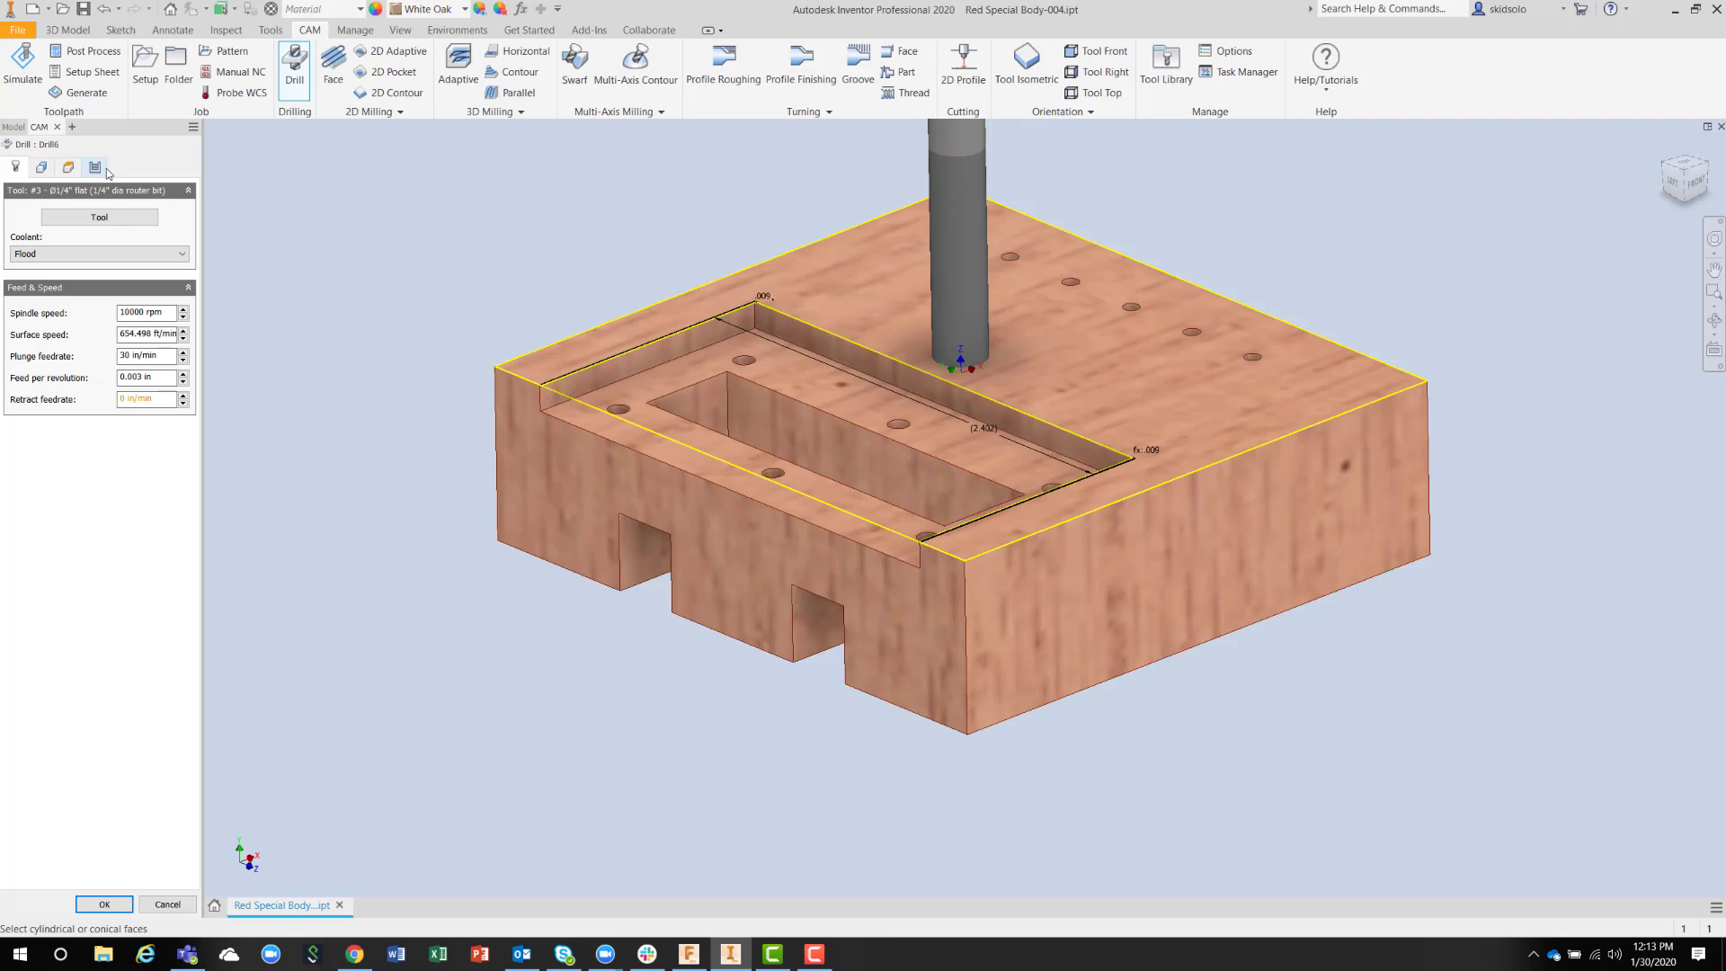
left_click(99, 218)
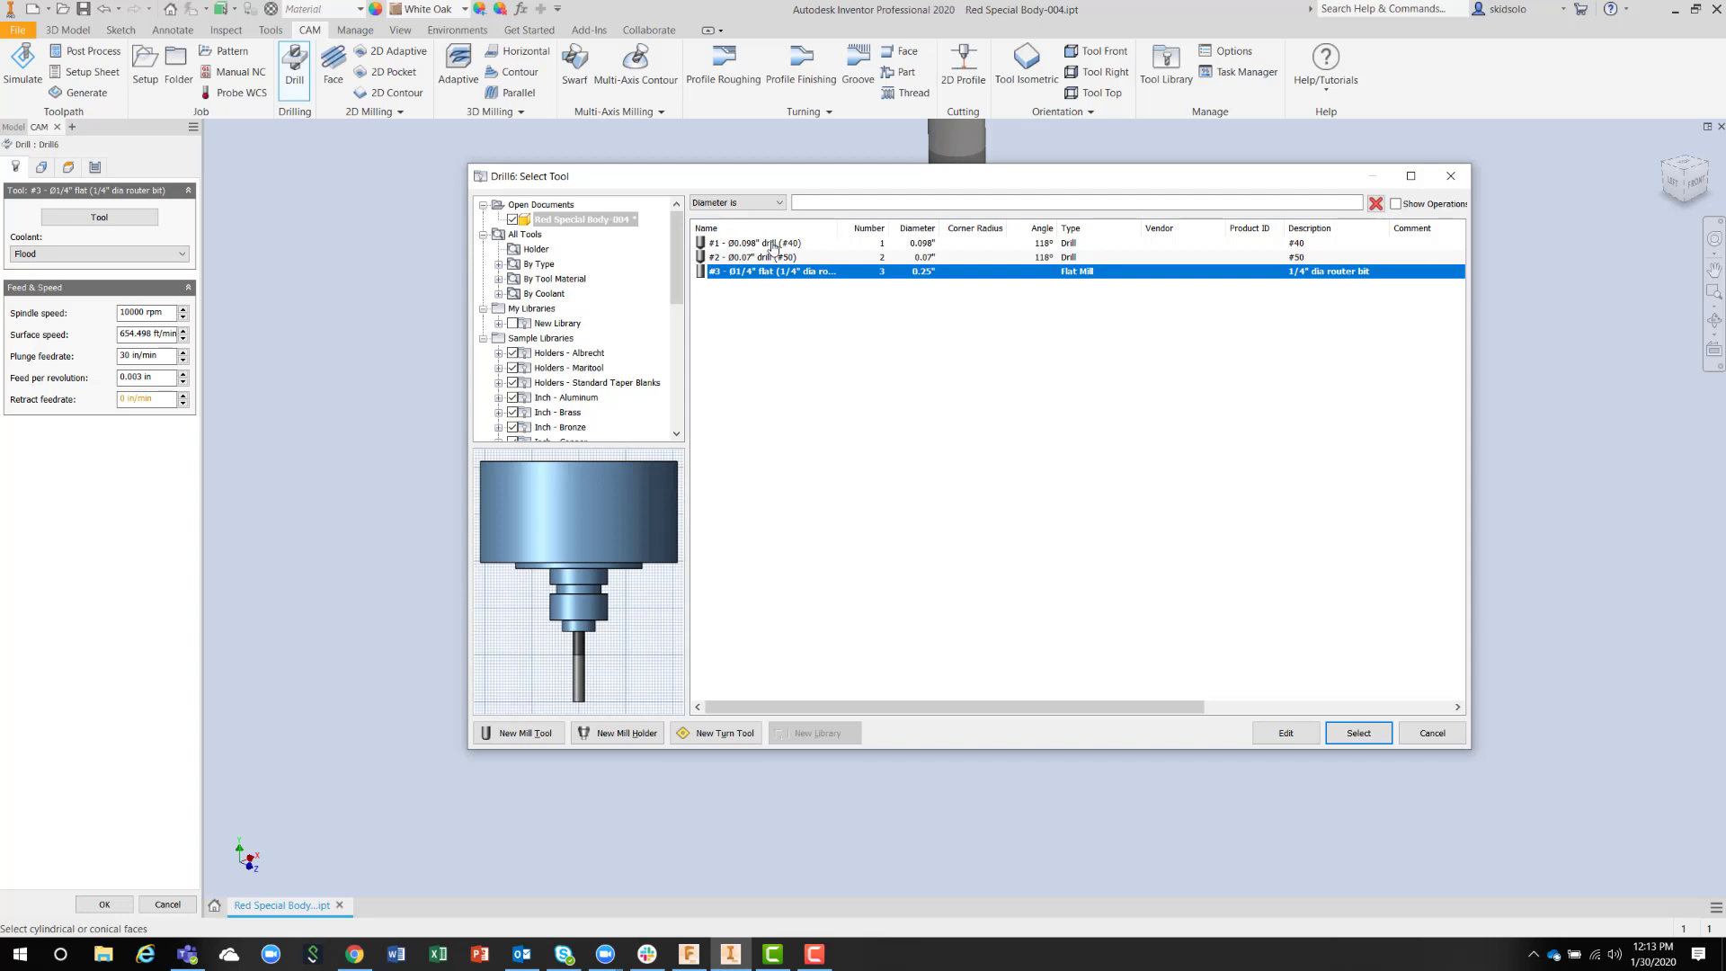
left_click(773, 245)
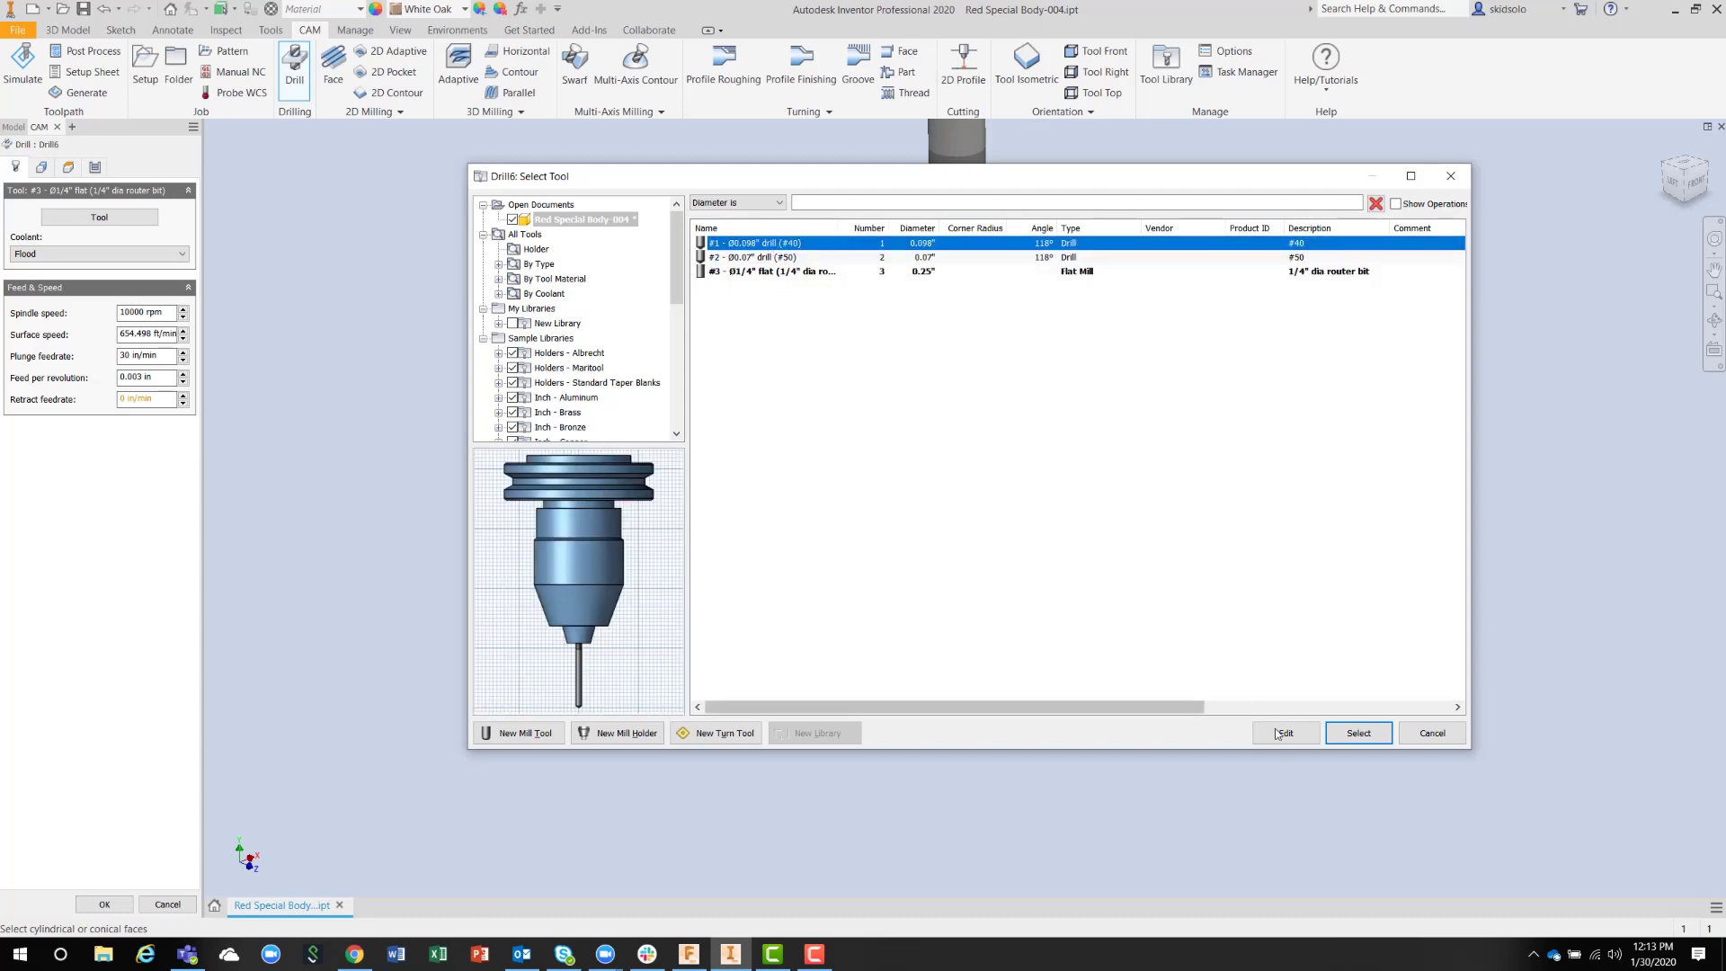
left_click(1358, 732)
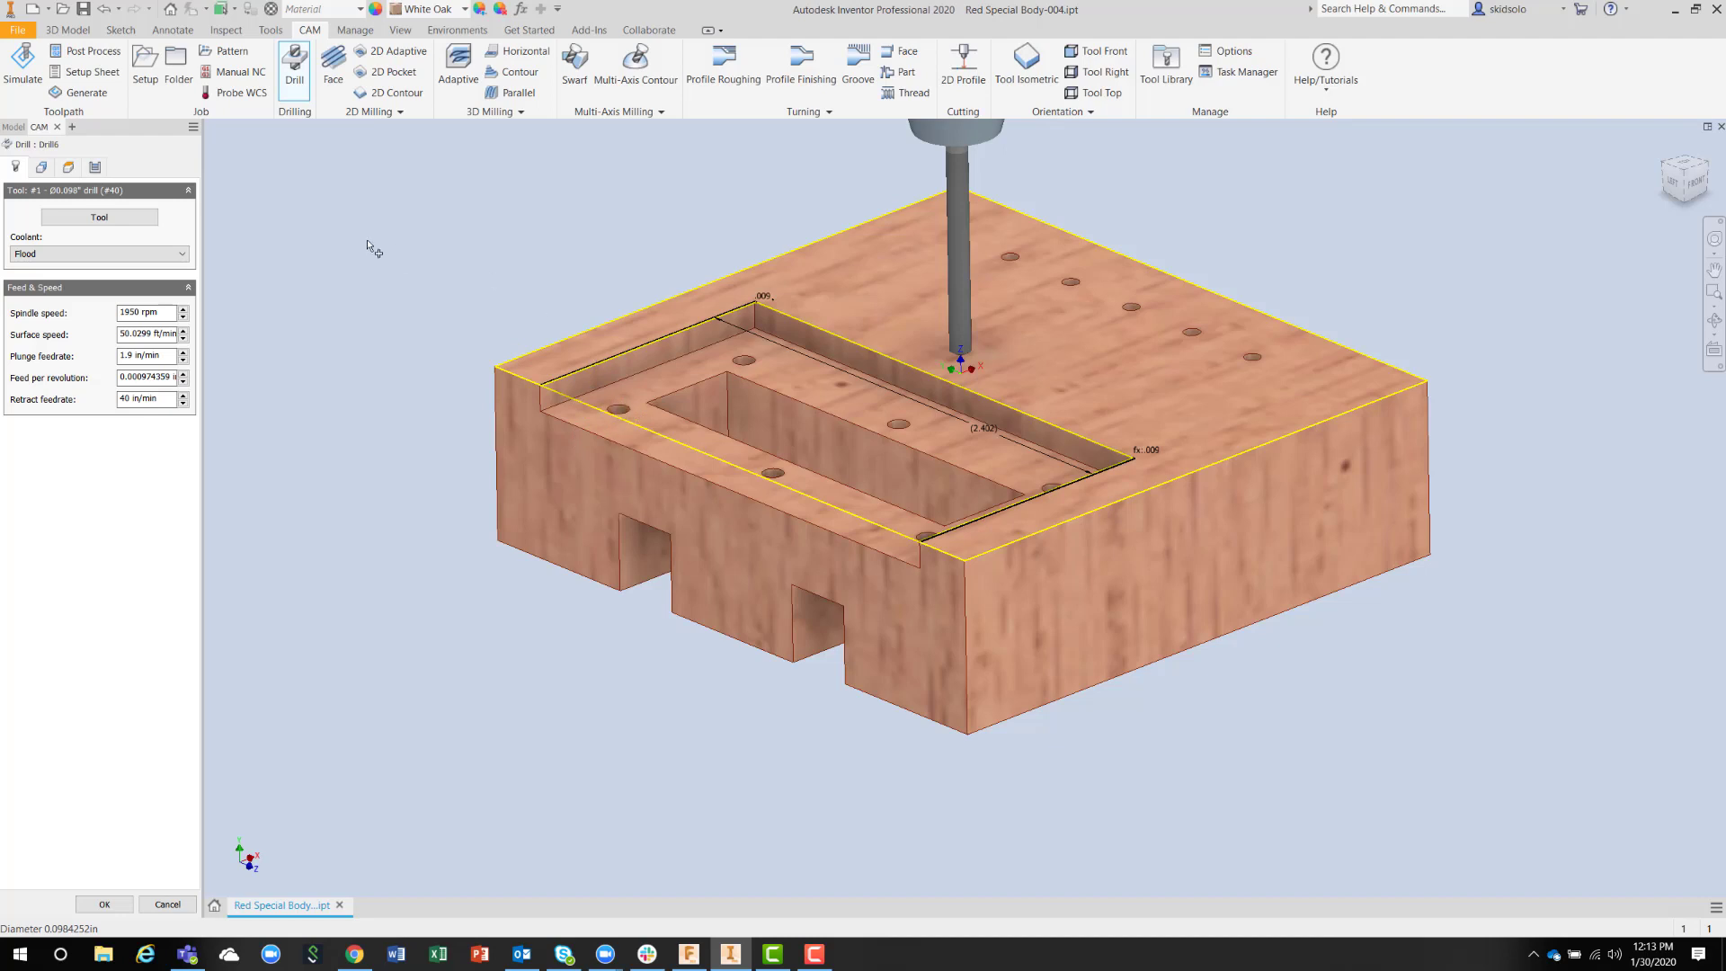
- Select the six Ø0.0984" same-diameter holes as hole faces, contained by the block's outer top edge
left_click(41, 168)
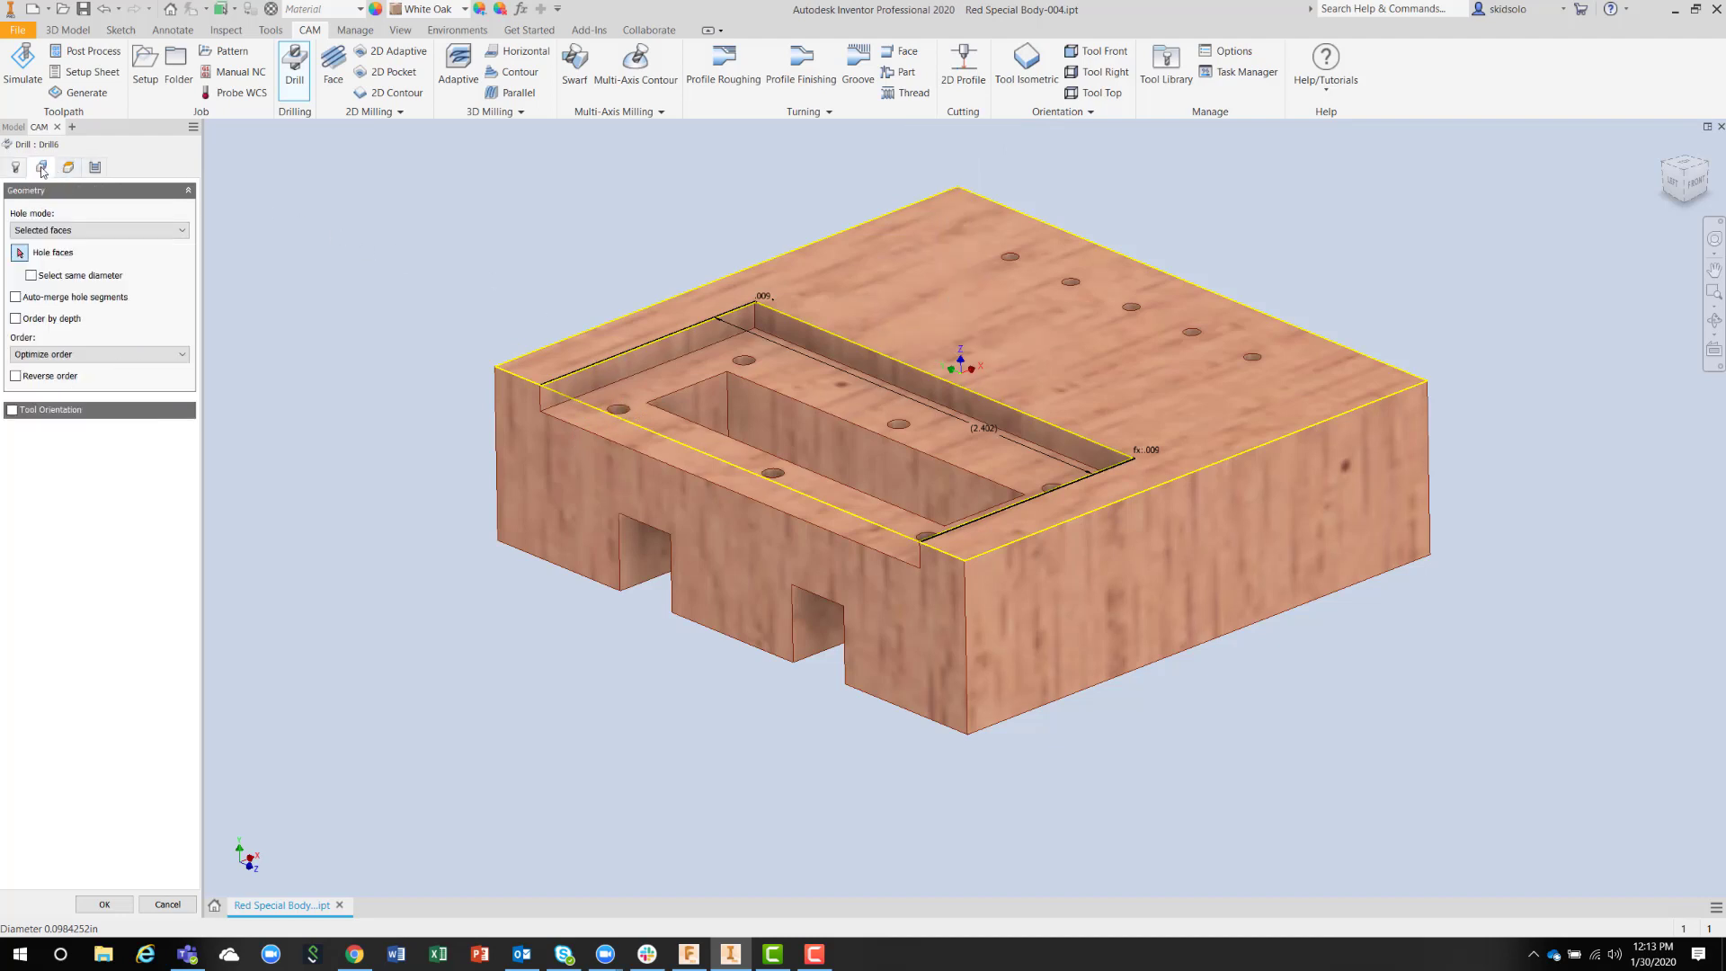
left_click(32, 276)
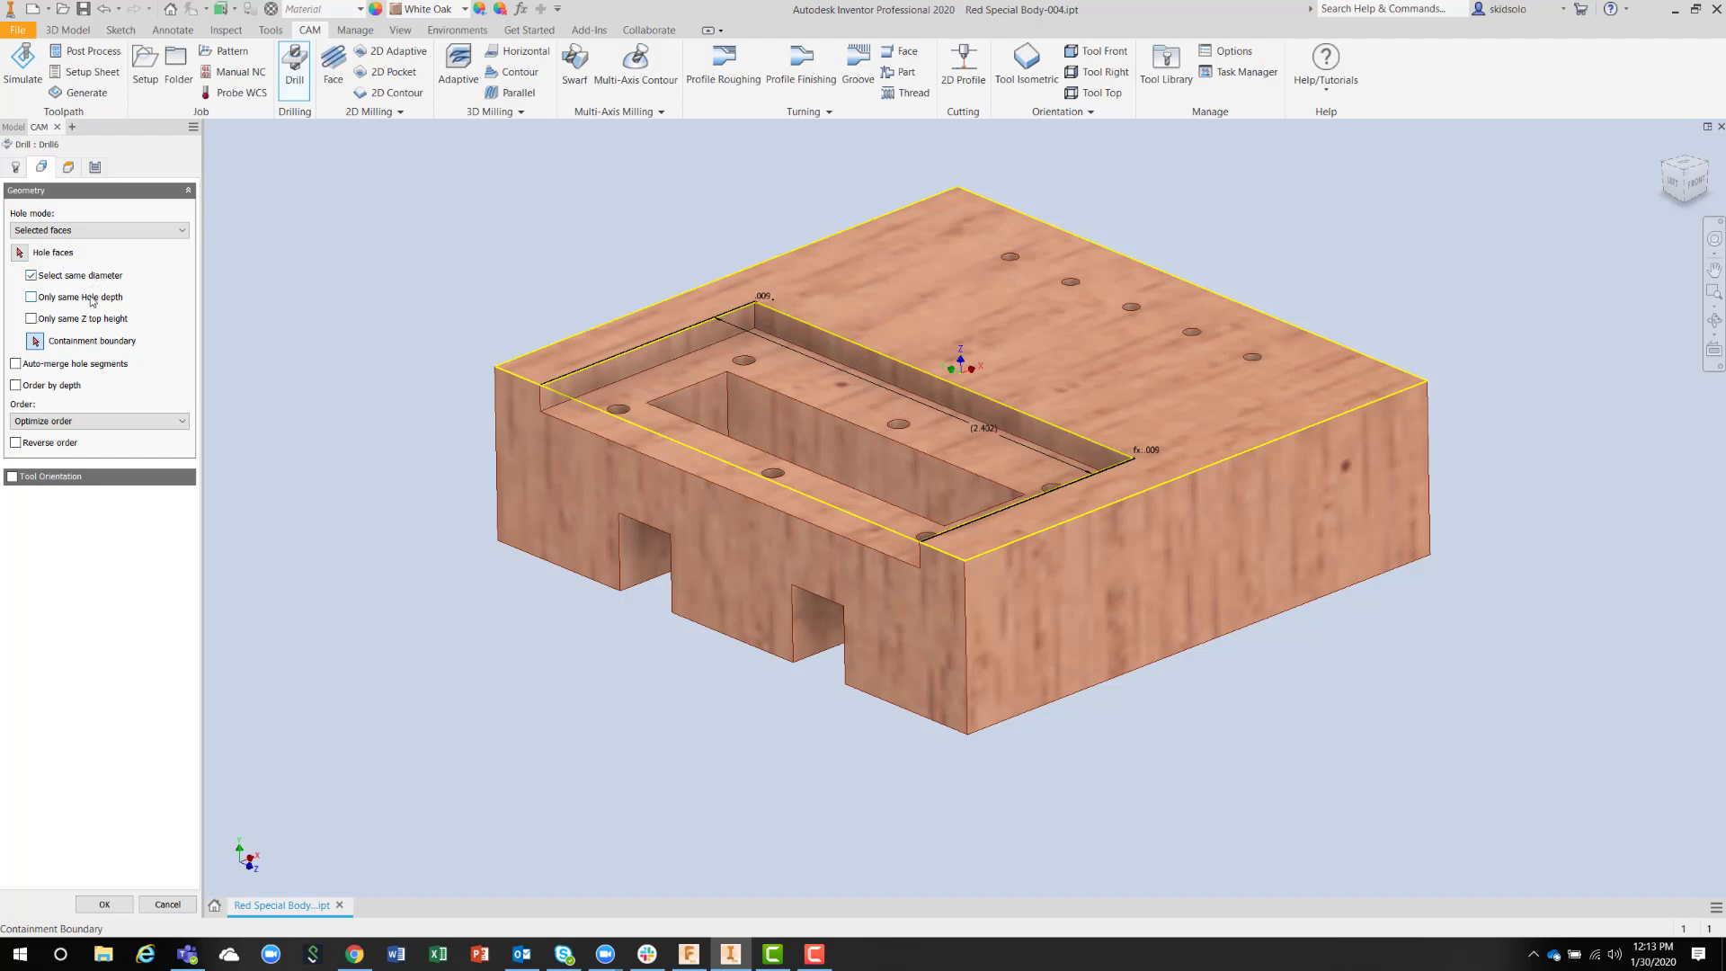
mouse_move(91, 301)
scroll(741, 358, "up", 6)
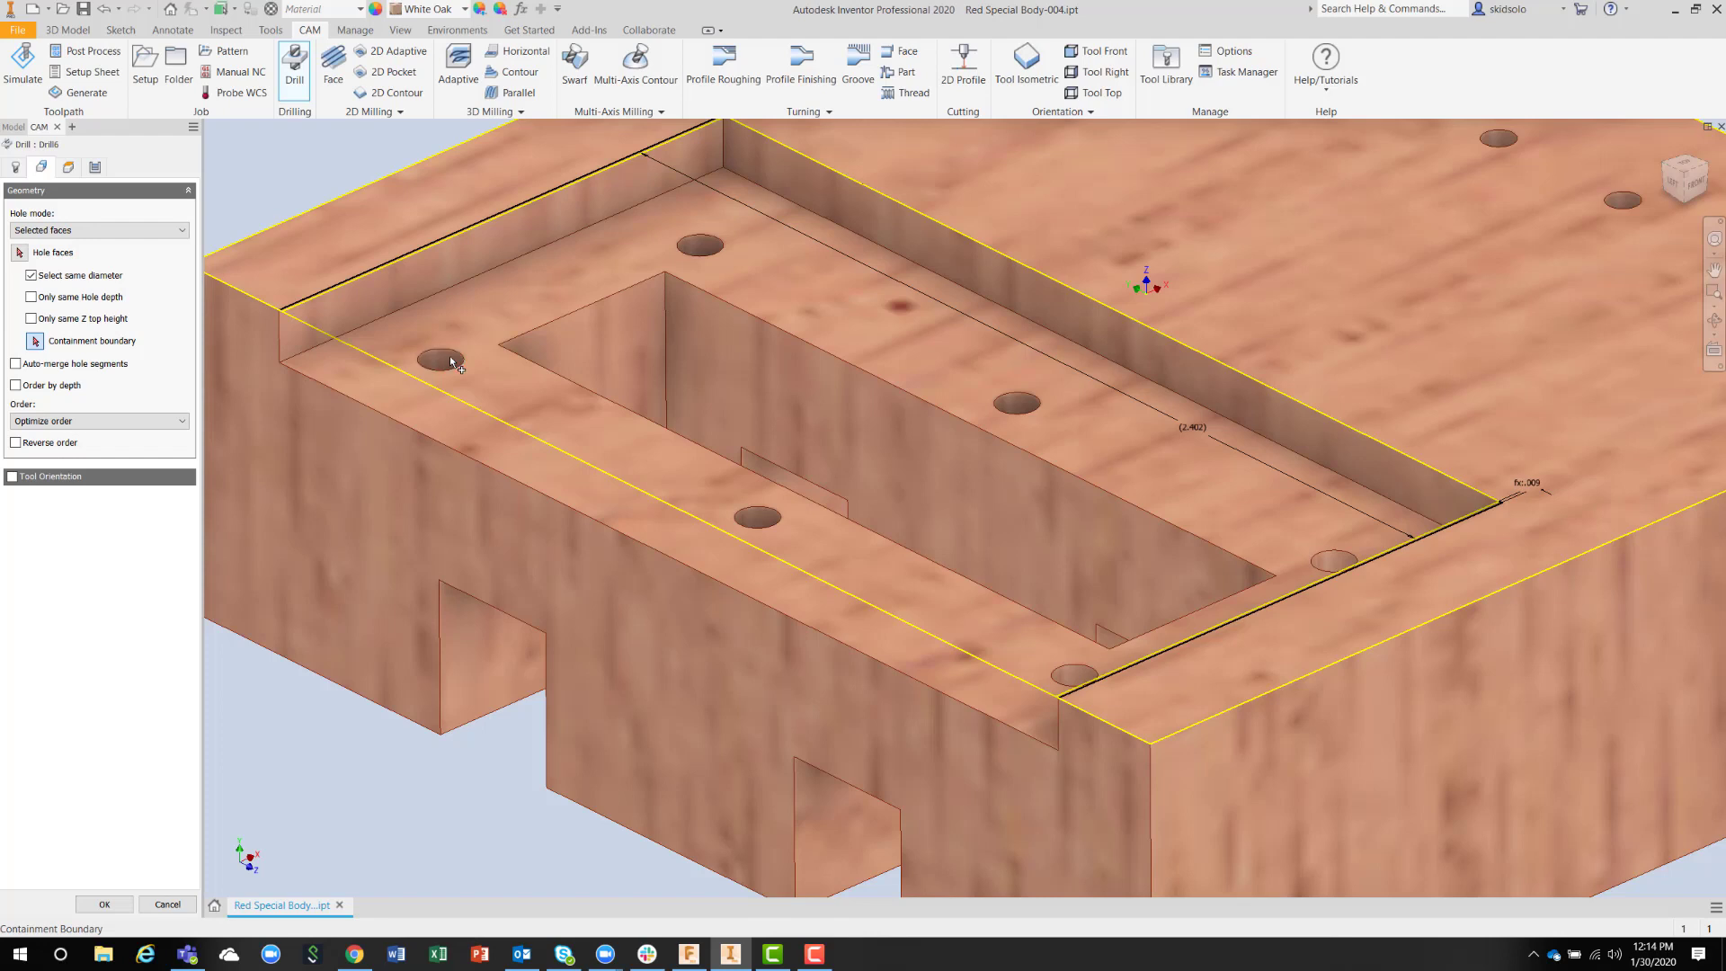
left_click(333, 320)
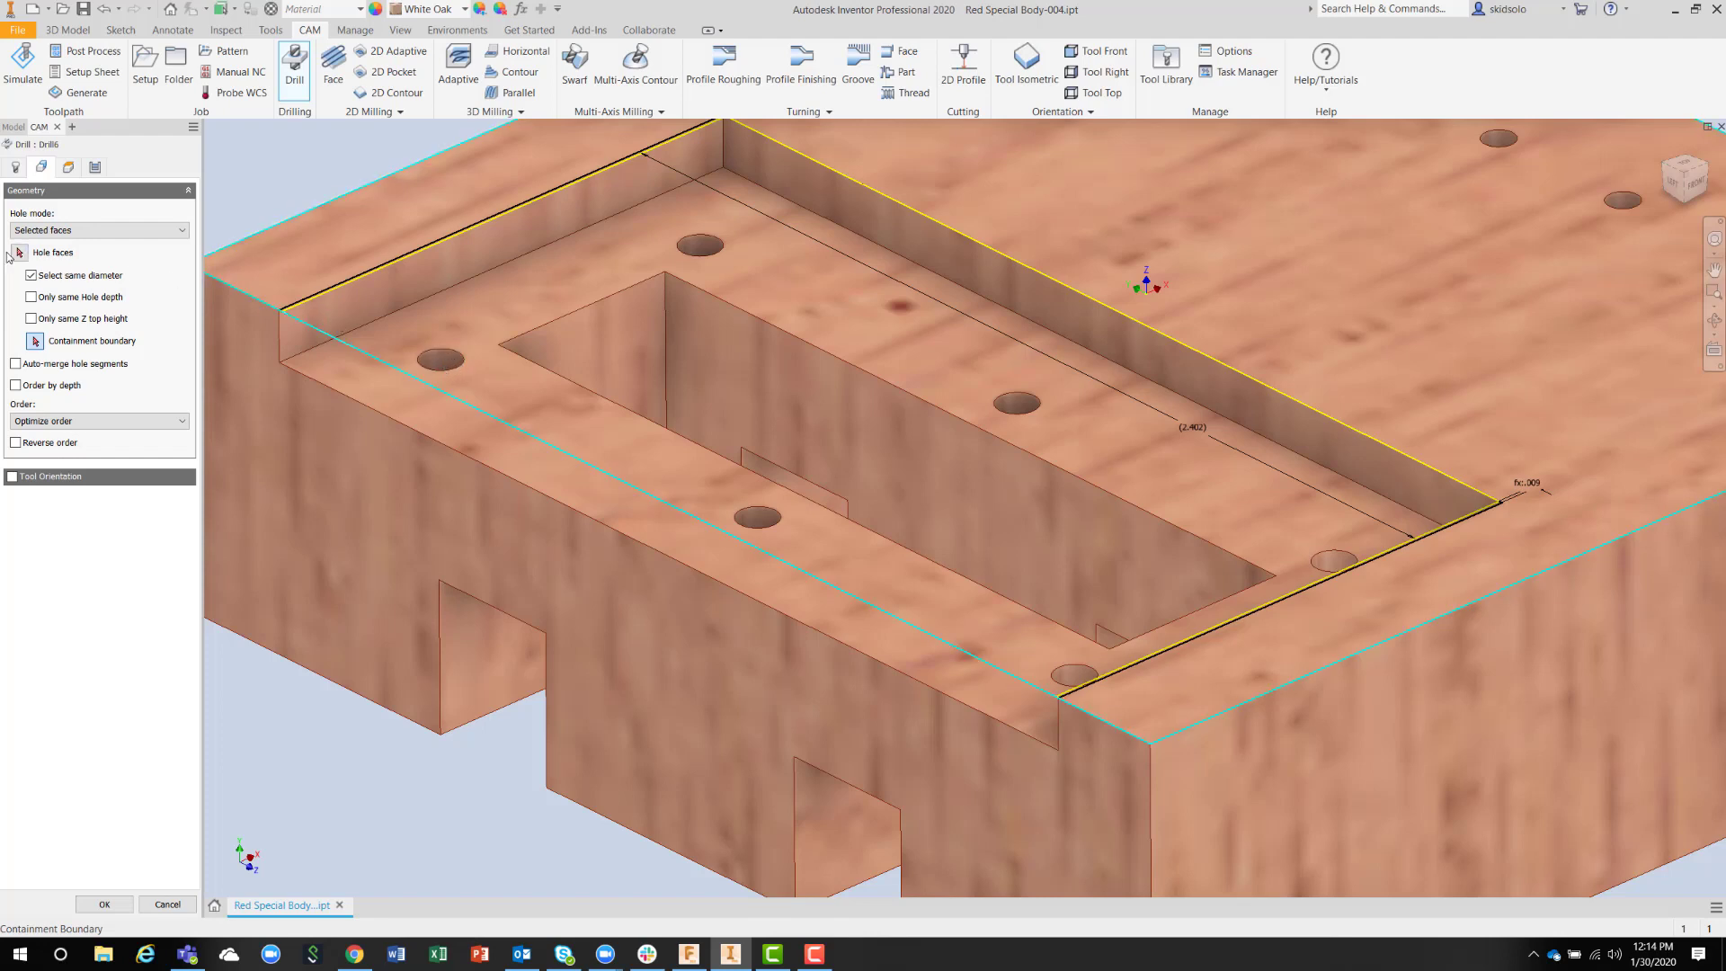
left_click(20, 253)
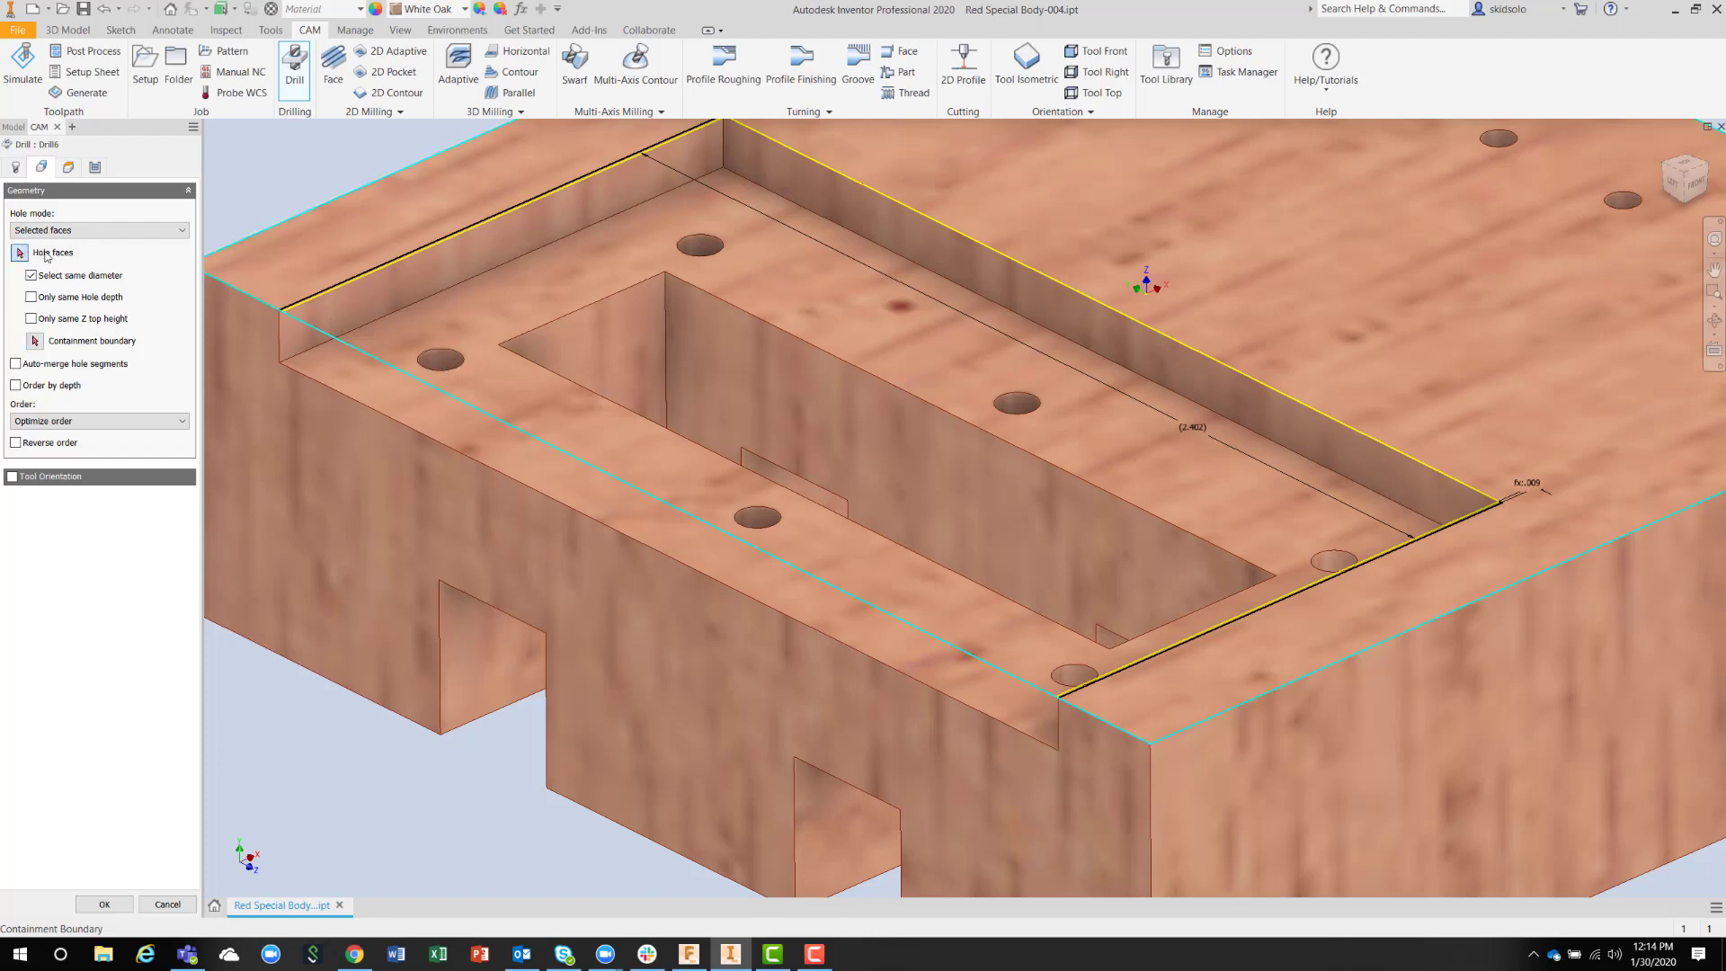
left_click(437, 359)
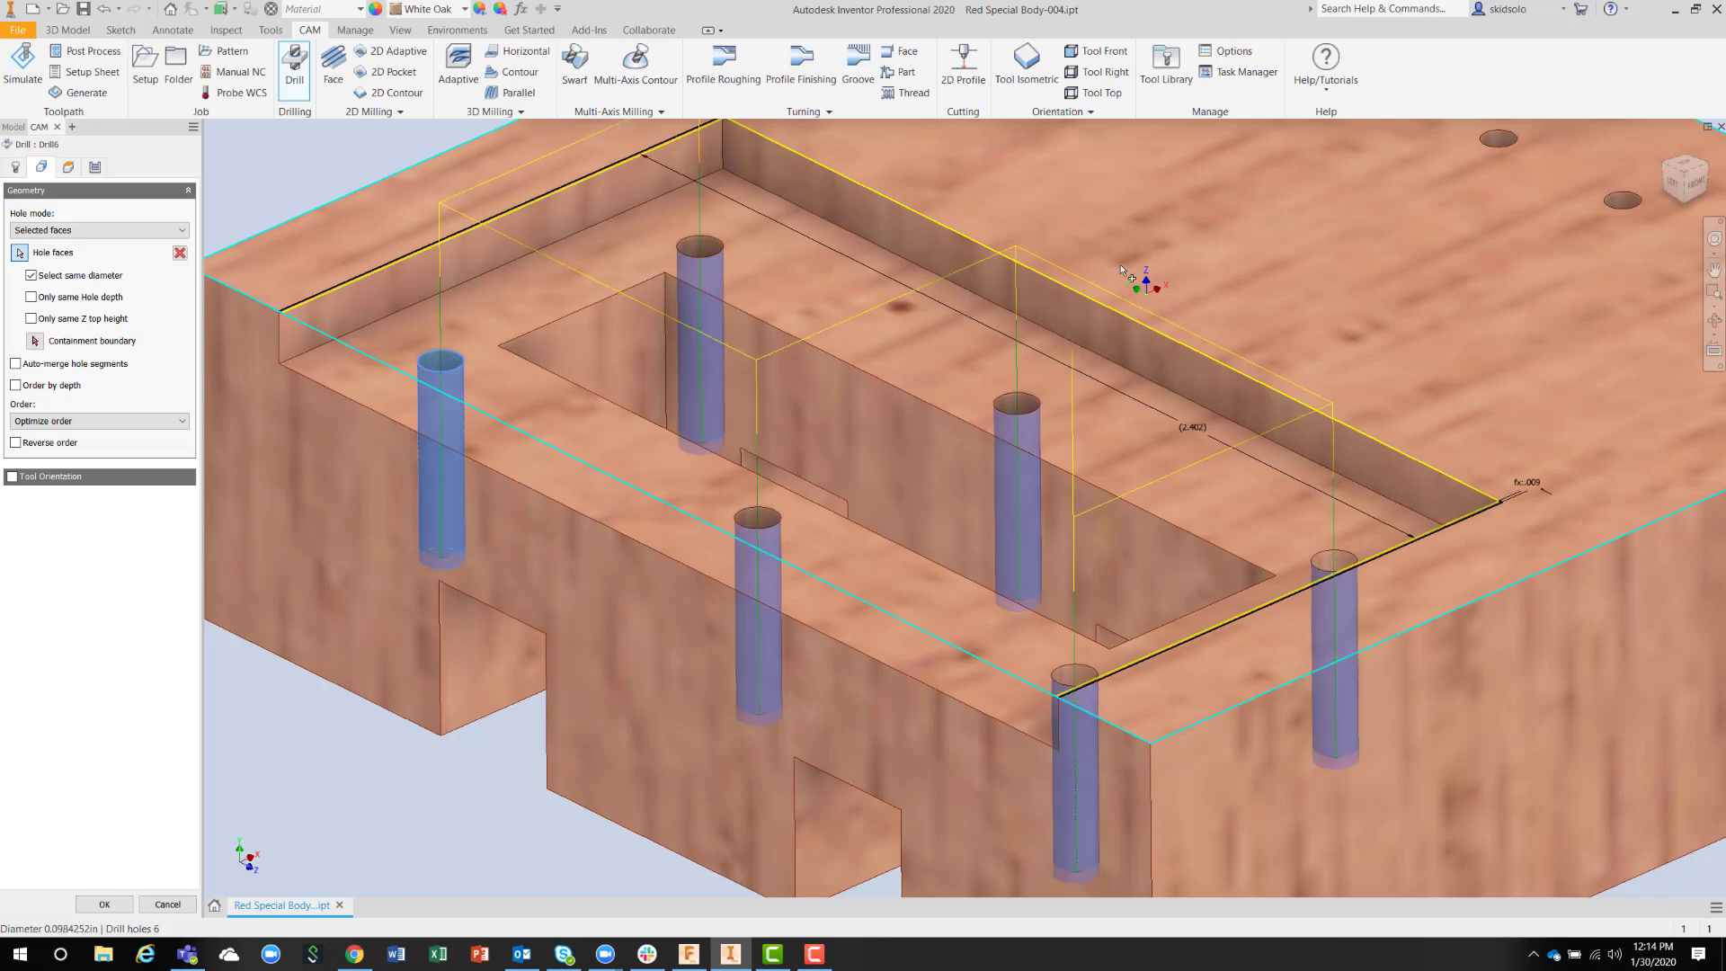
key("F6")
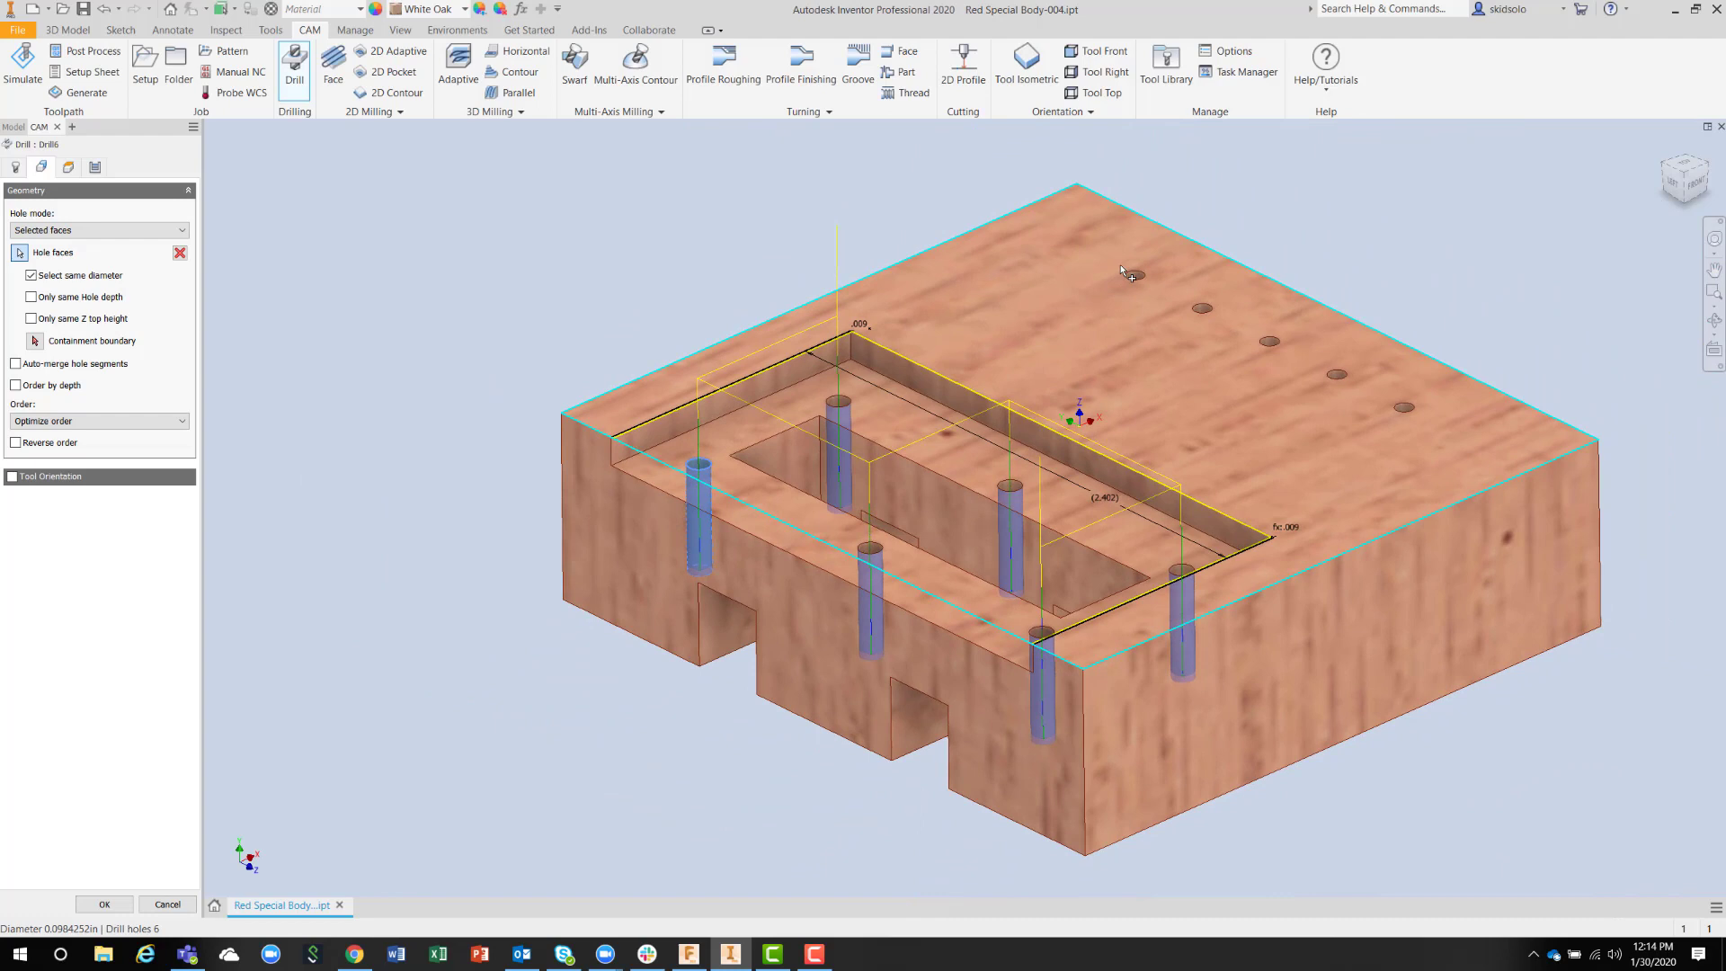
- Enable Drill tip through bottom in the Heights settings, with 0 in break-through depth
left_click(68, 167)
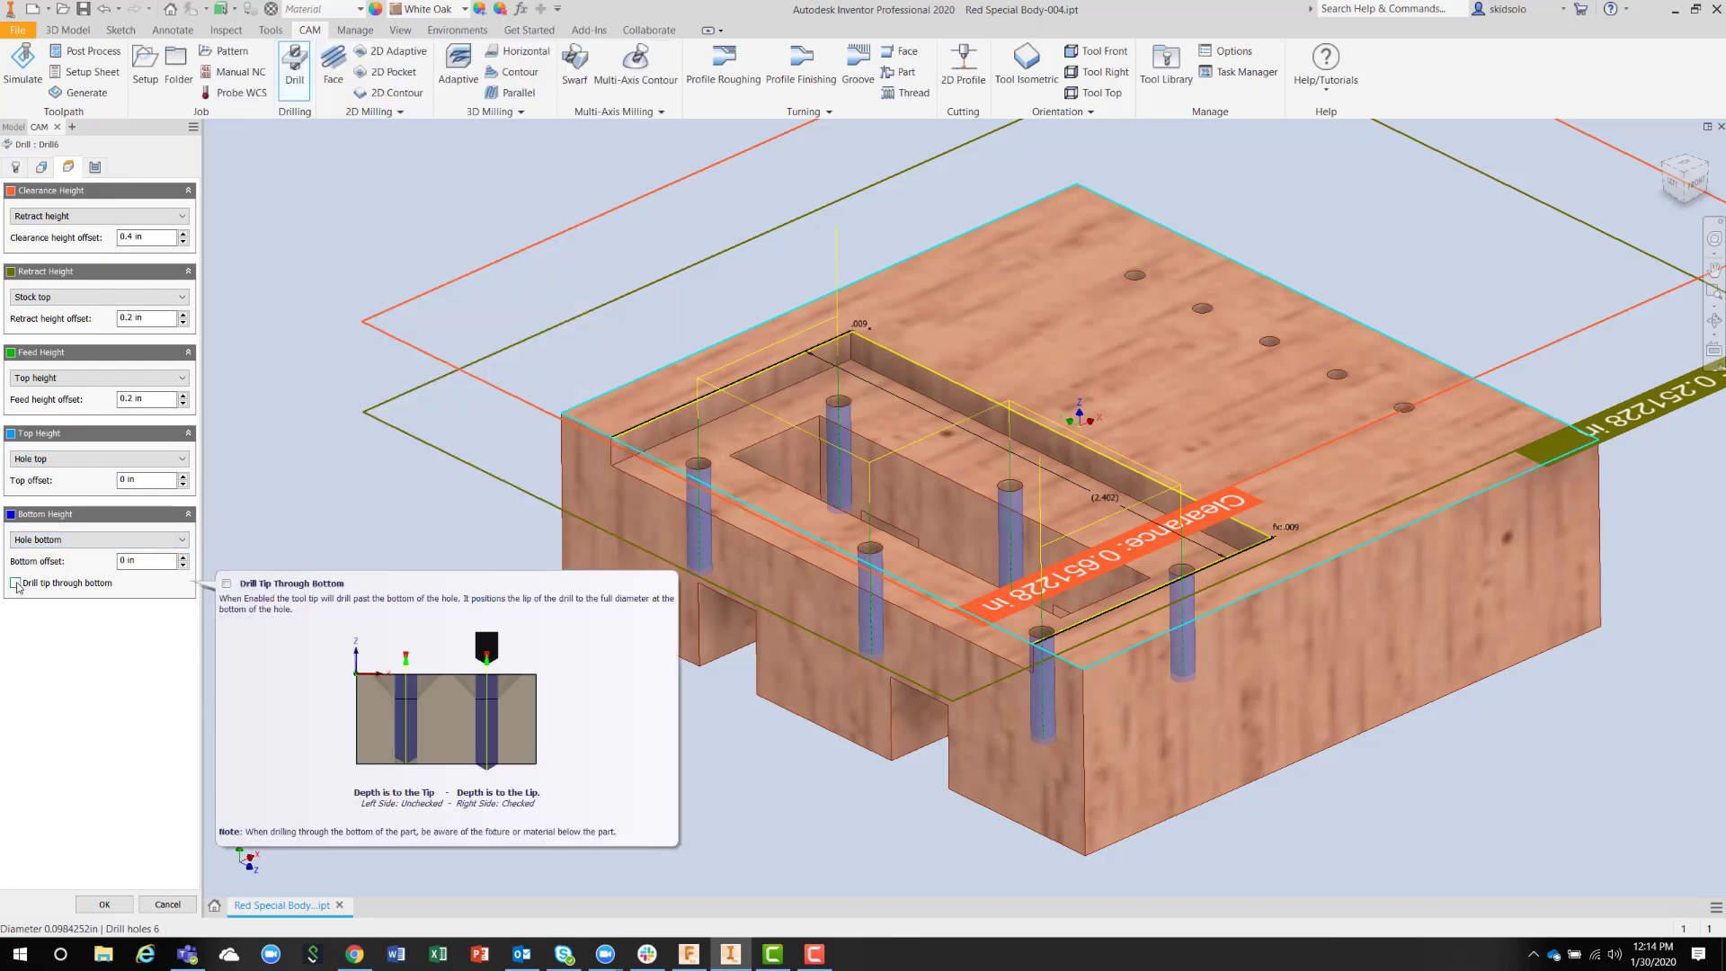
left_click(15, 584)
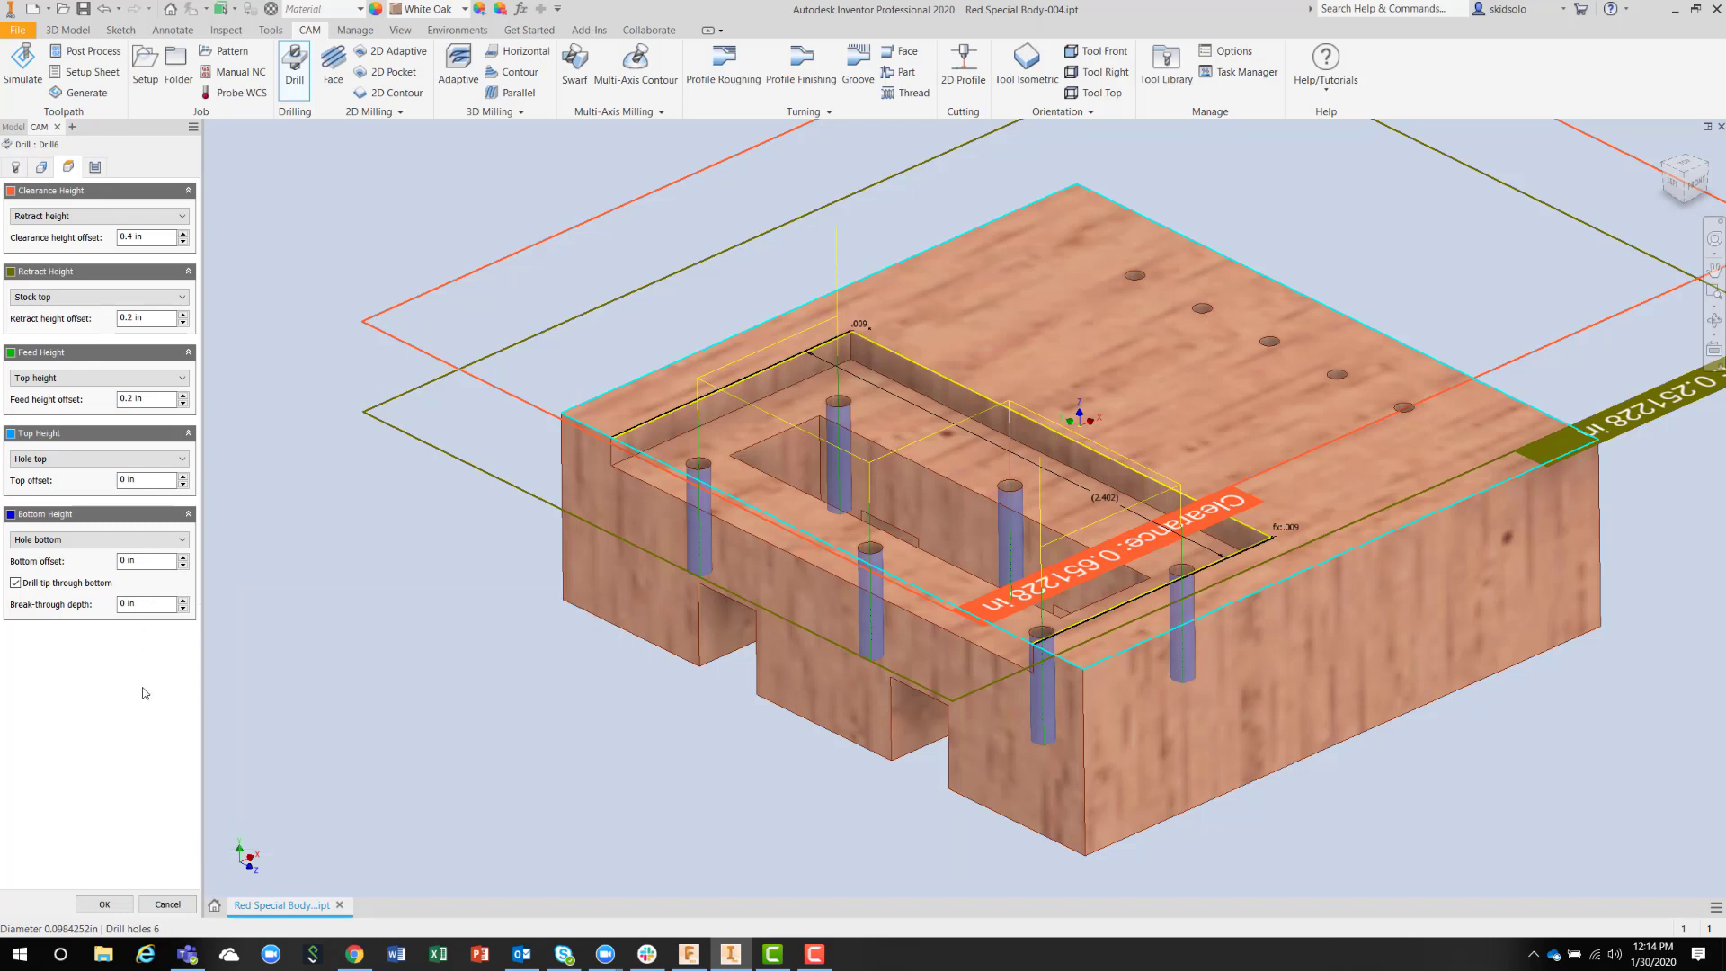
left_click(97, 168)
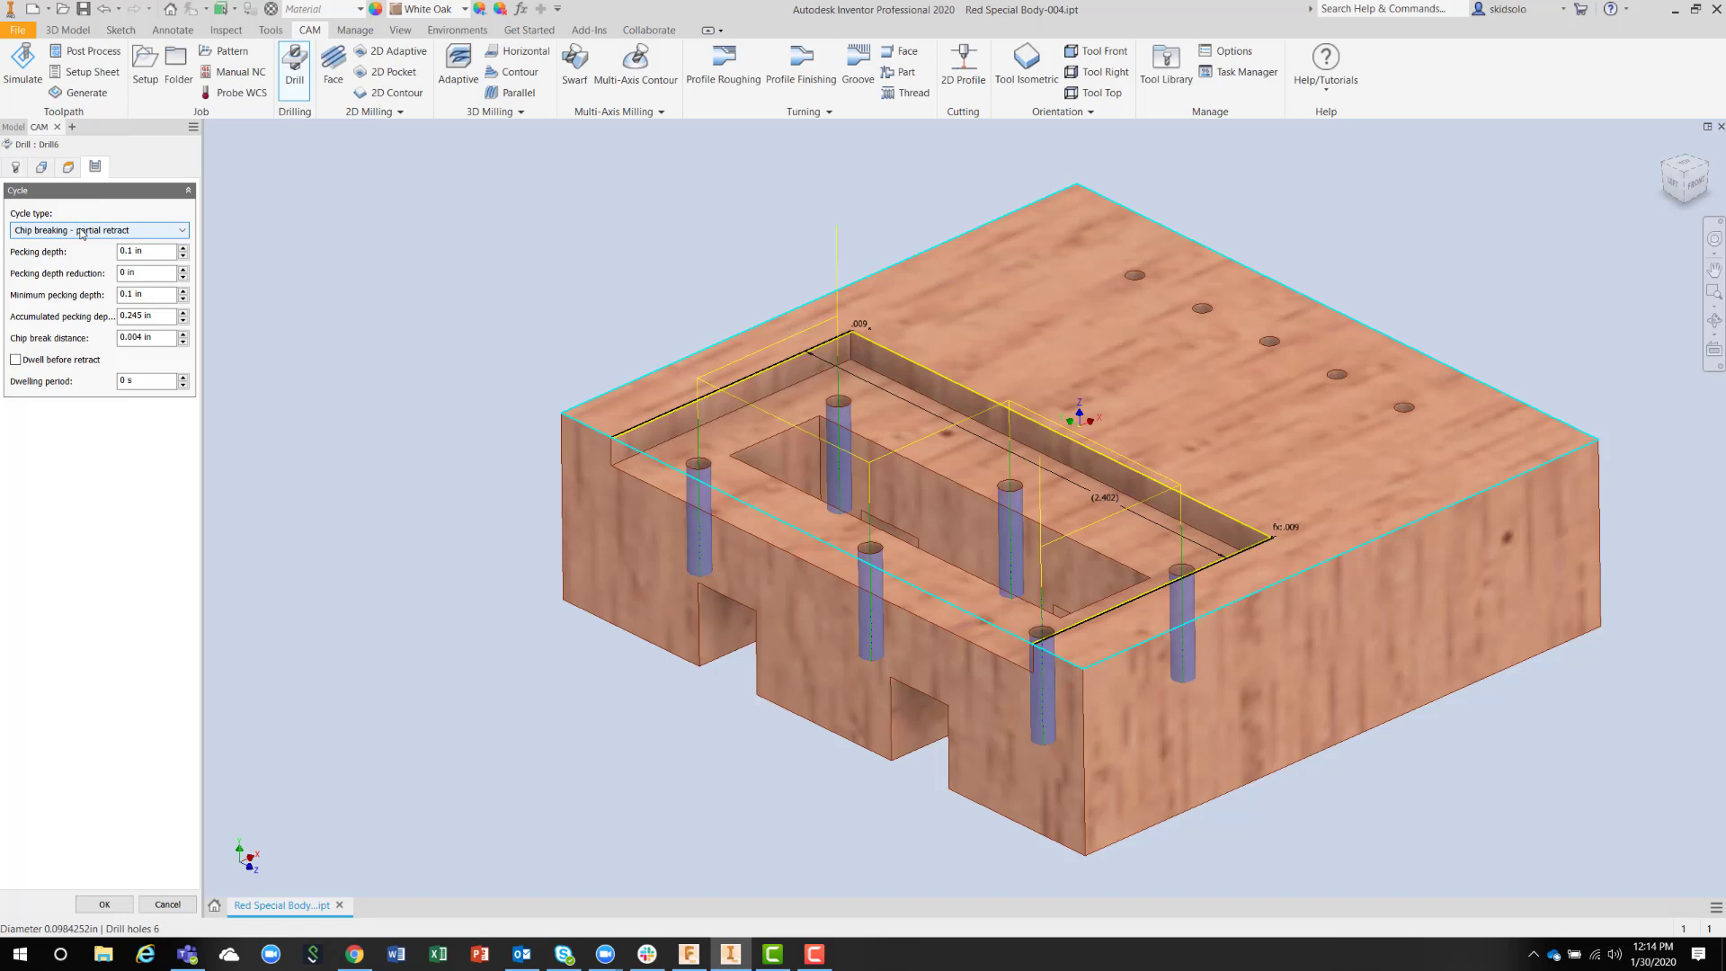
- Keep the Chip breaking - partial retract cycle and create Drill6
left_click(179, 233)
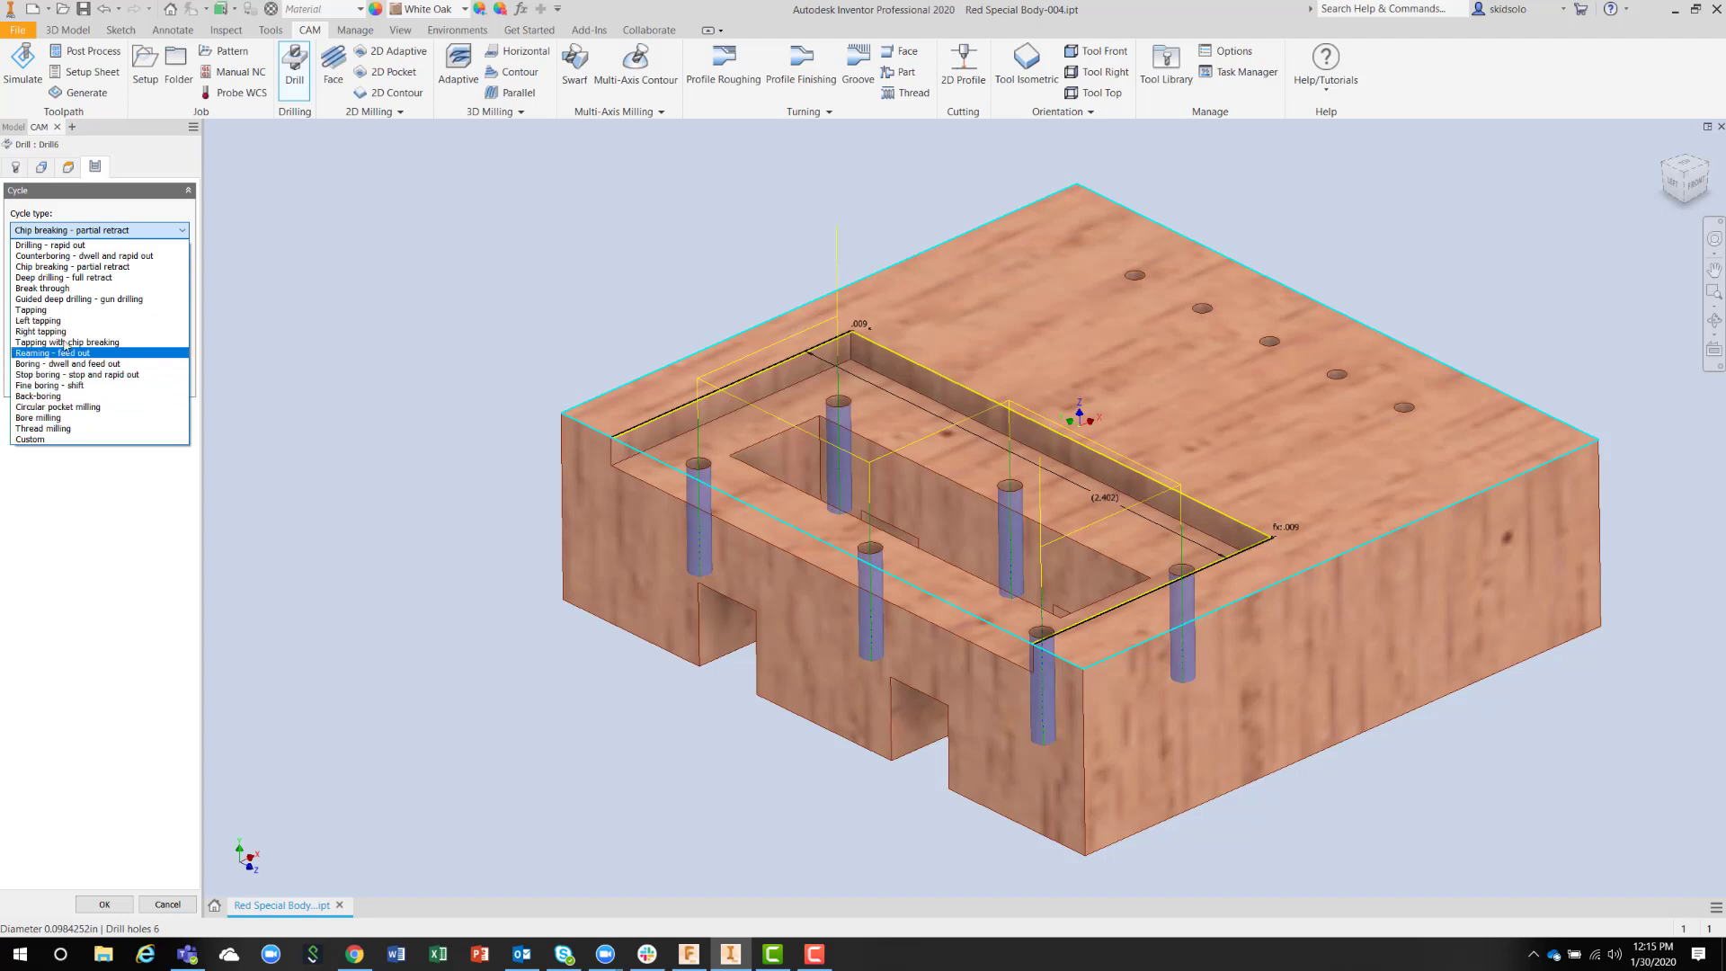
left_click(99, 226)
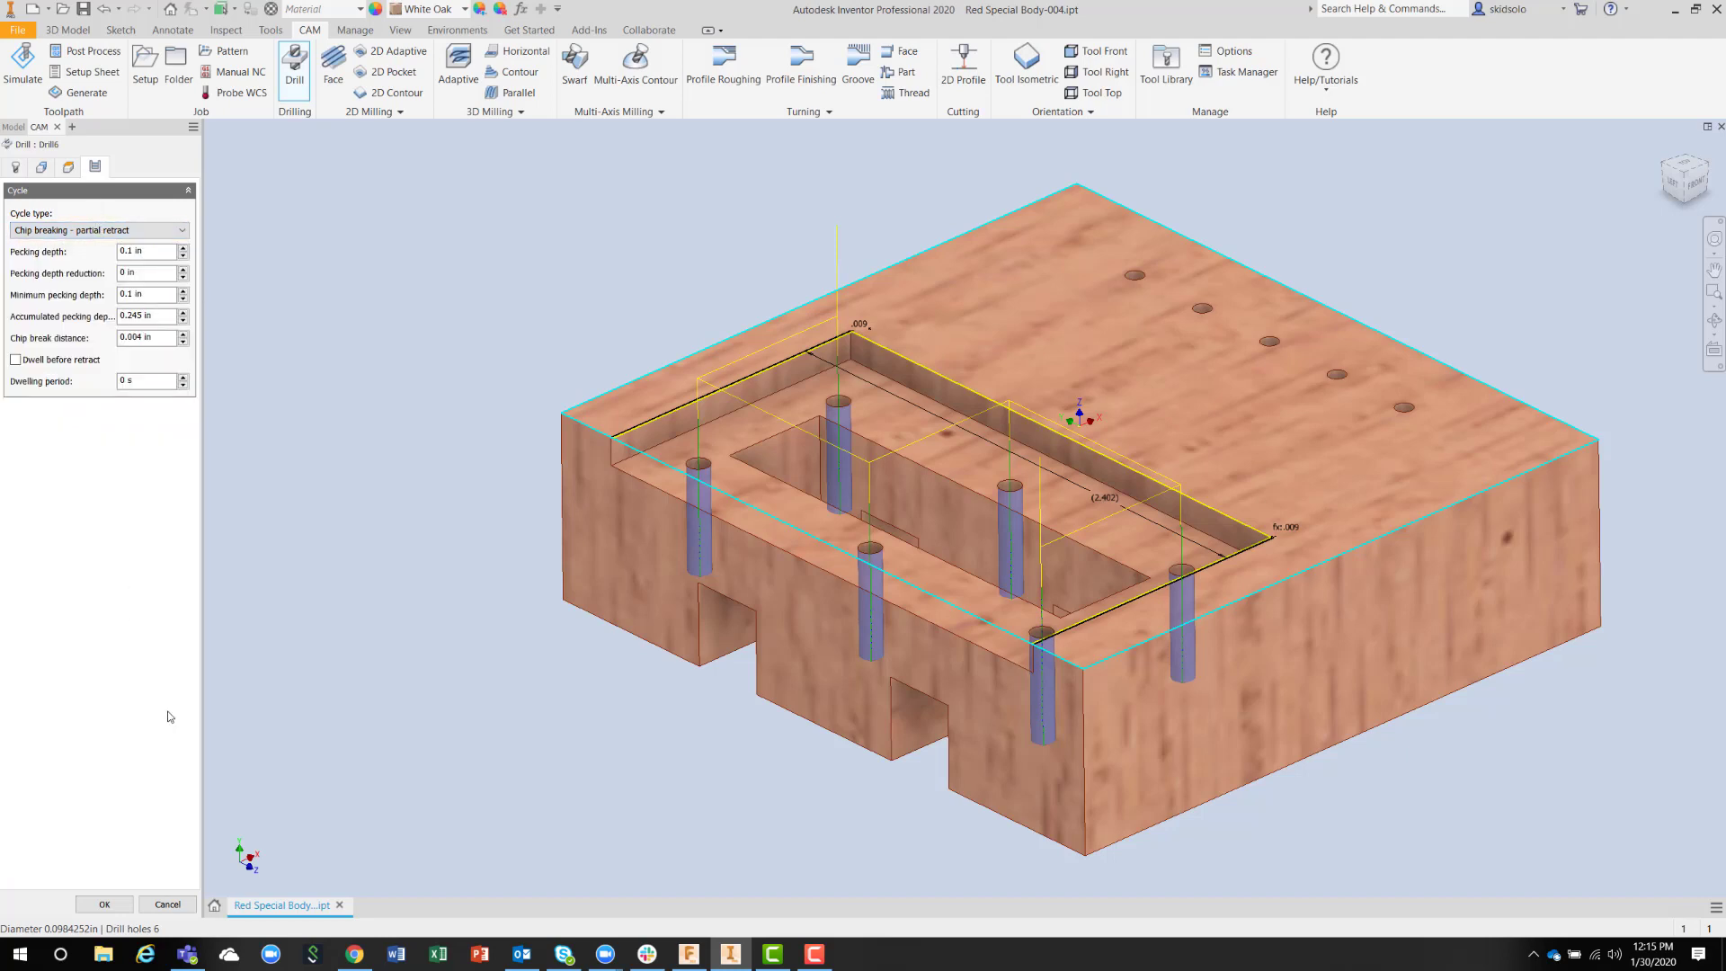
left_click(104, 903)
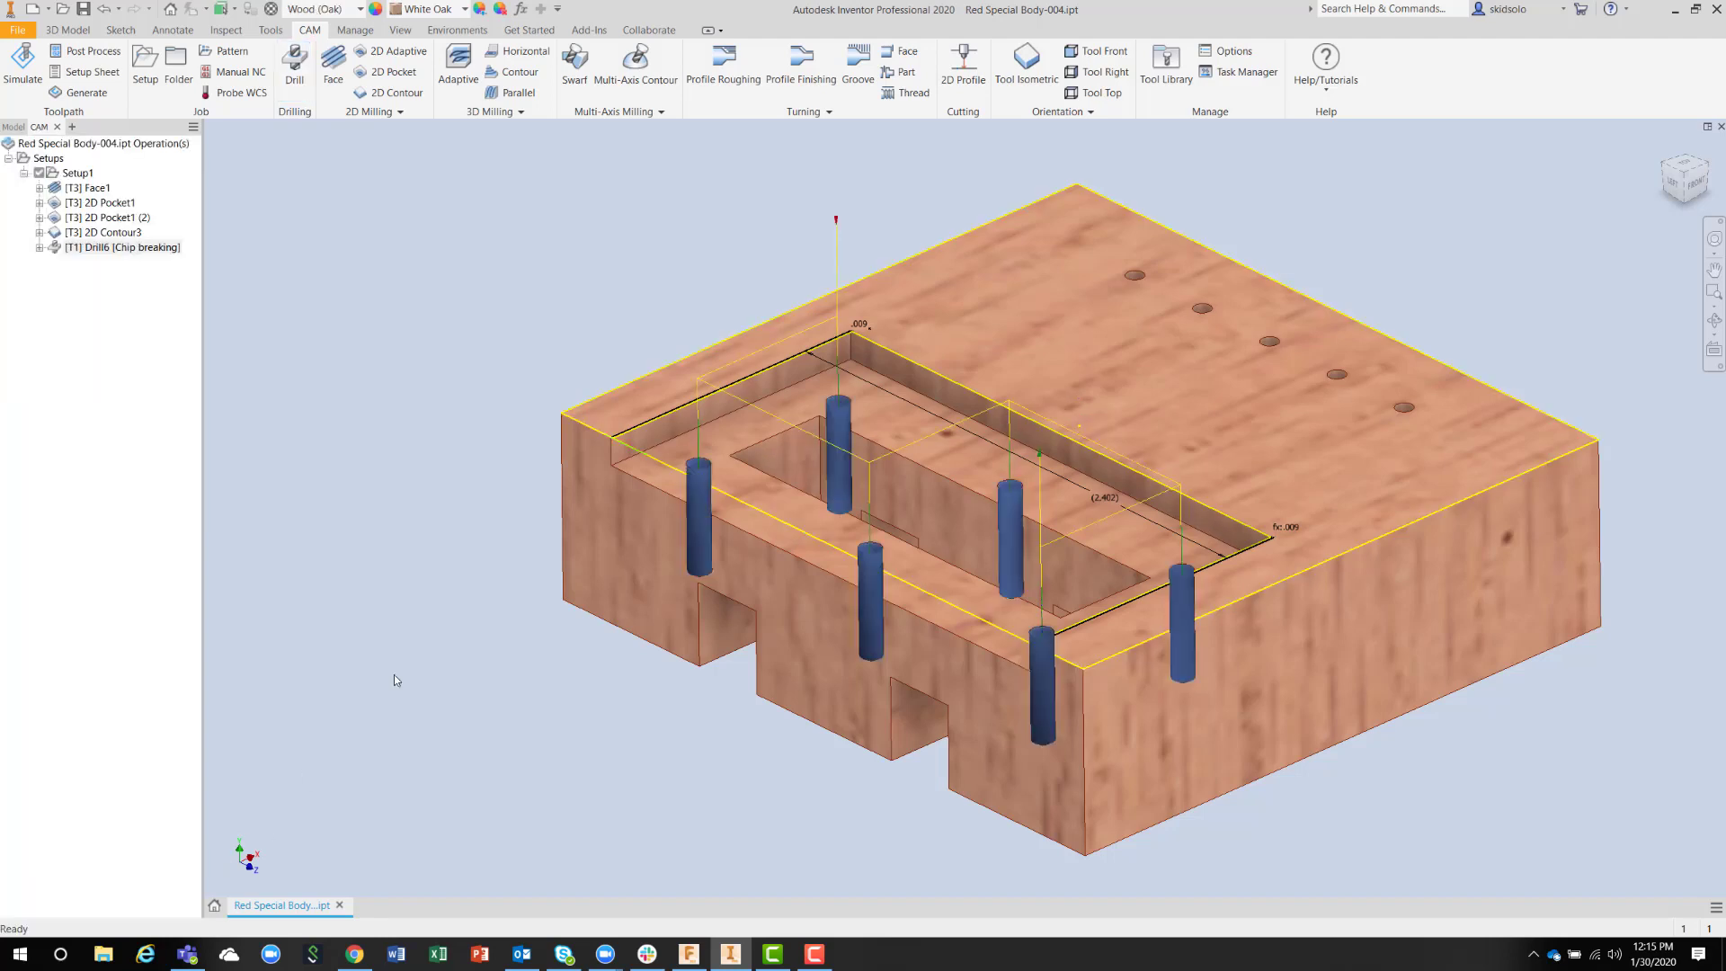
left_click(22, 58)
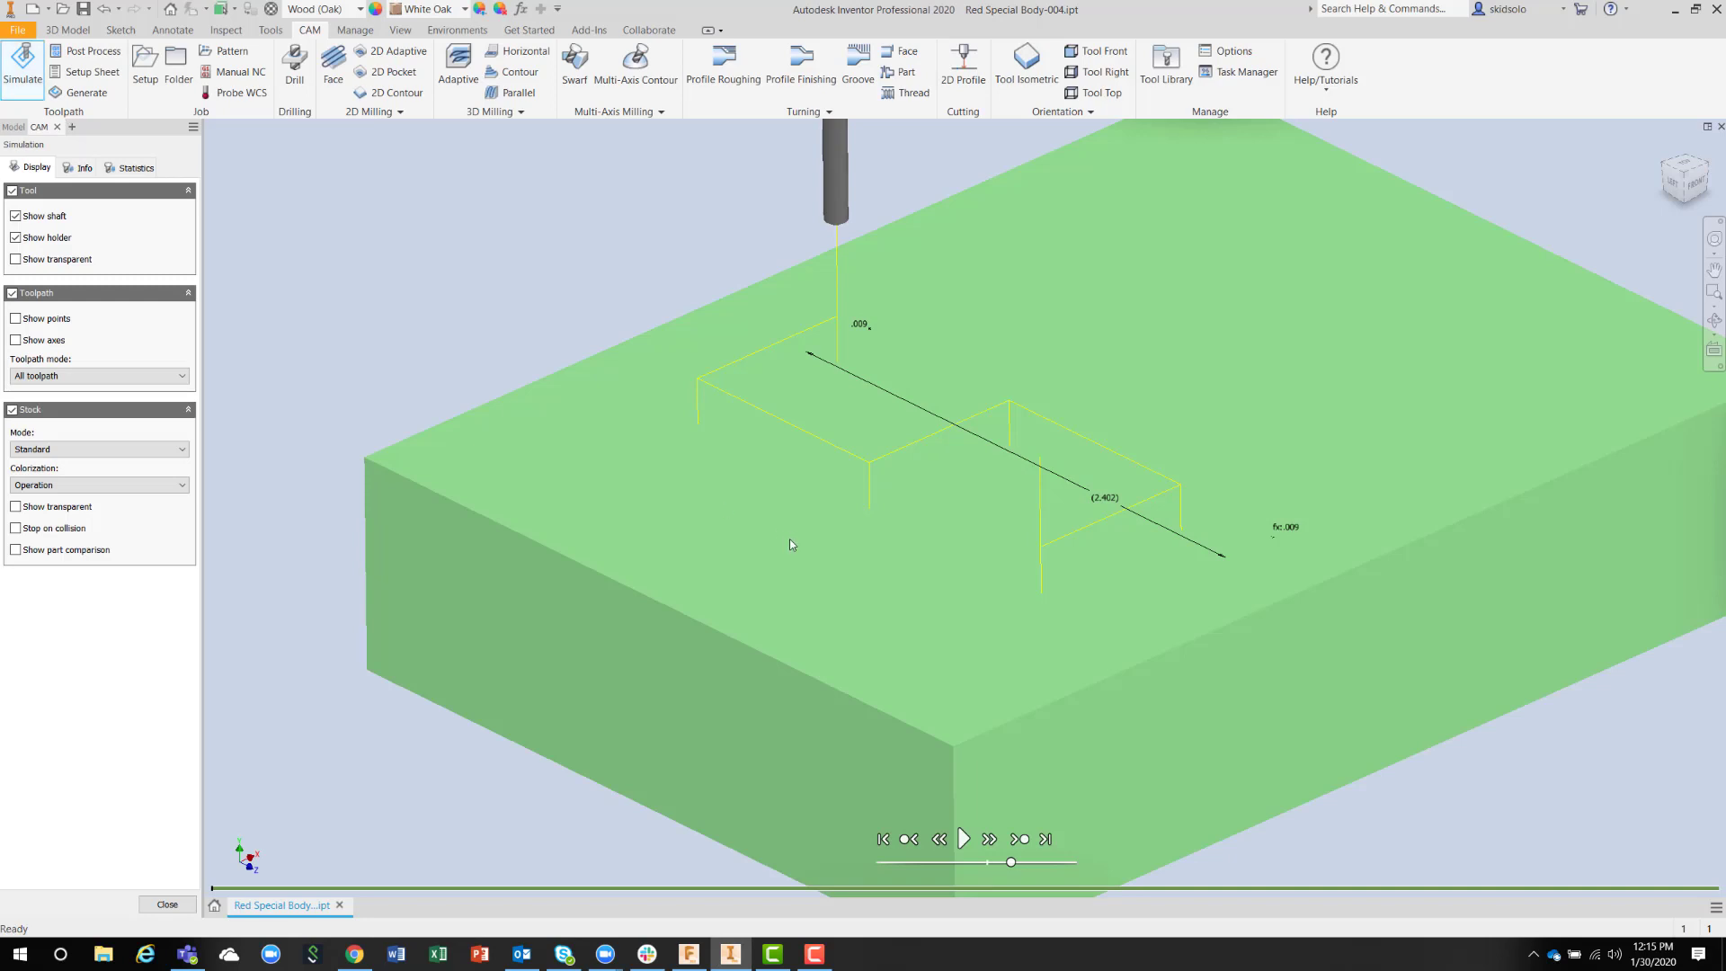
left_click(964, 839)
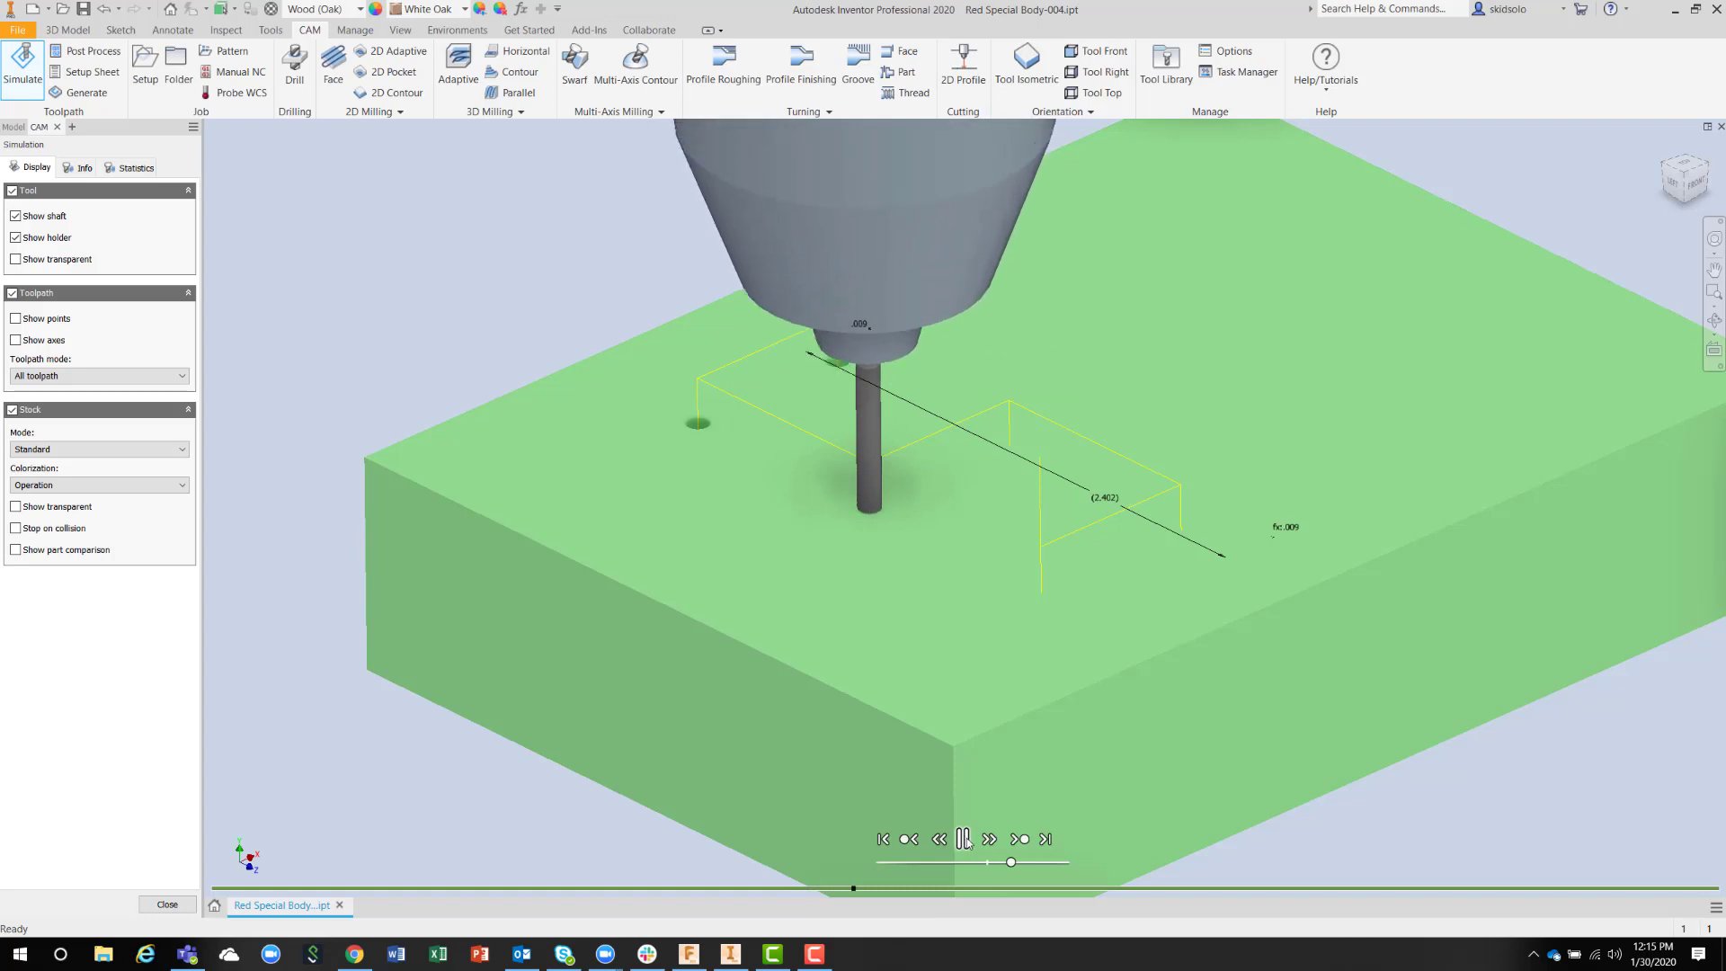
left_click(178, 904)
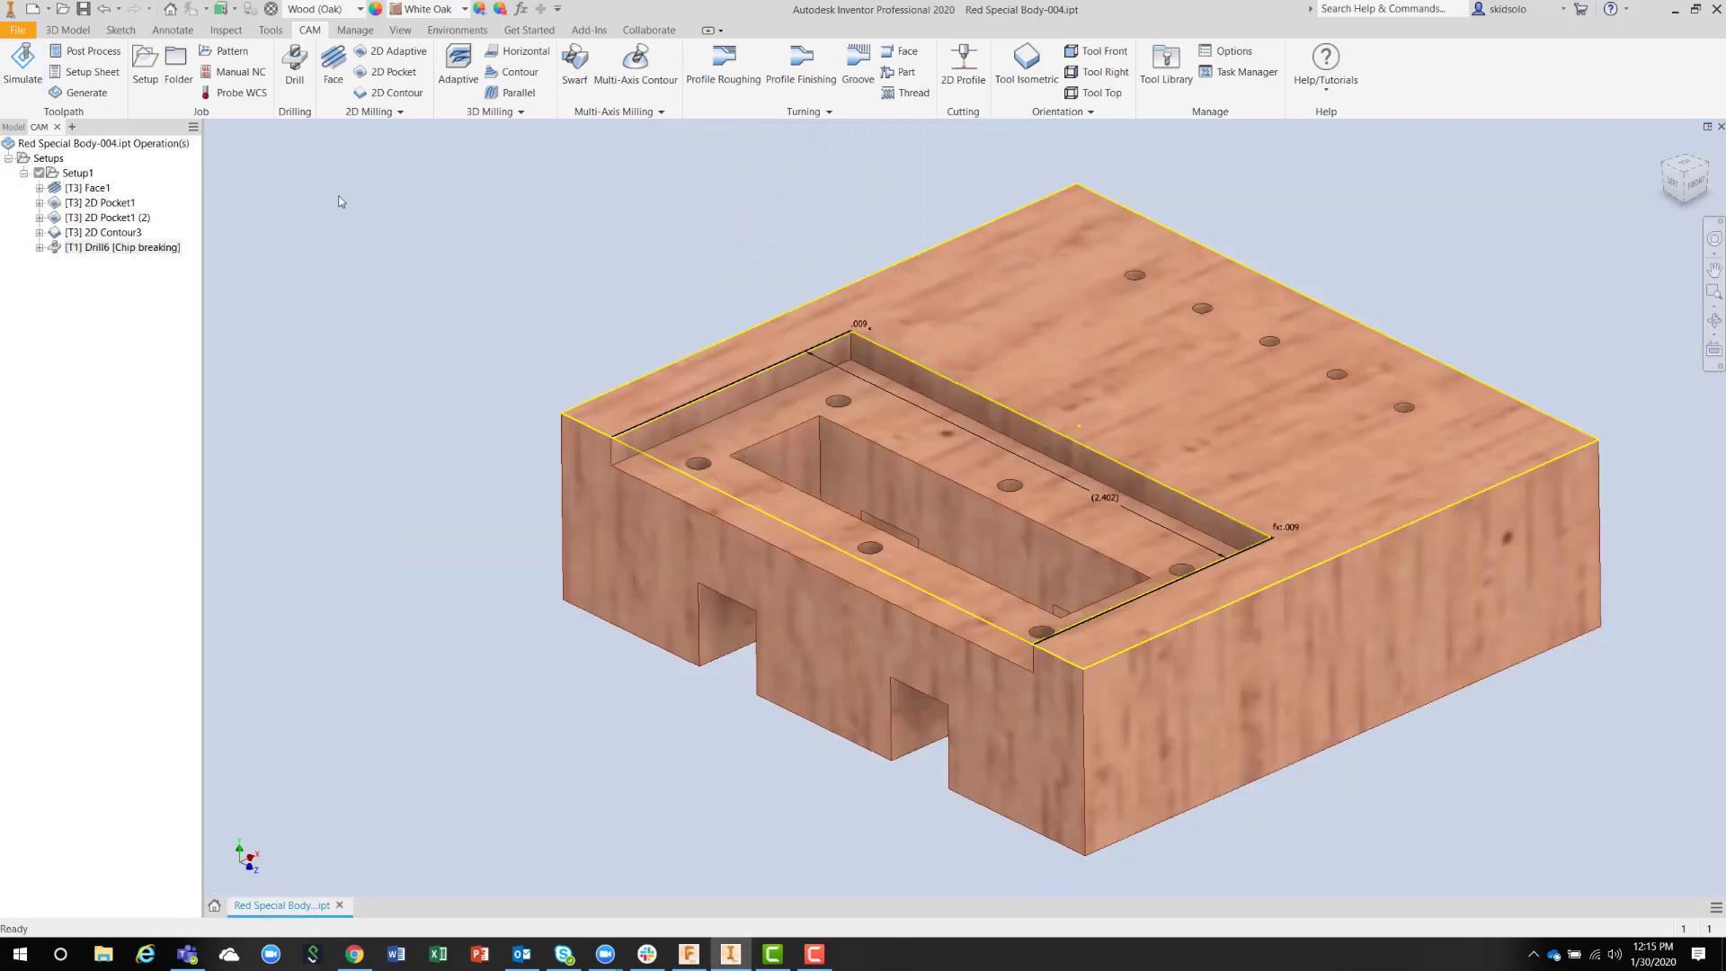
- Start another Drill operation using tool #2, the Ø0.07" #50 drill
left_click(295, 67)
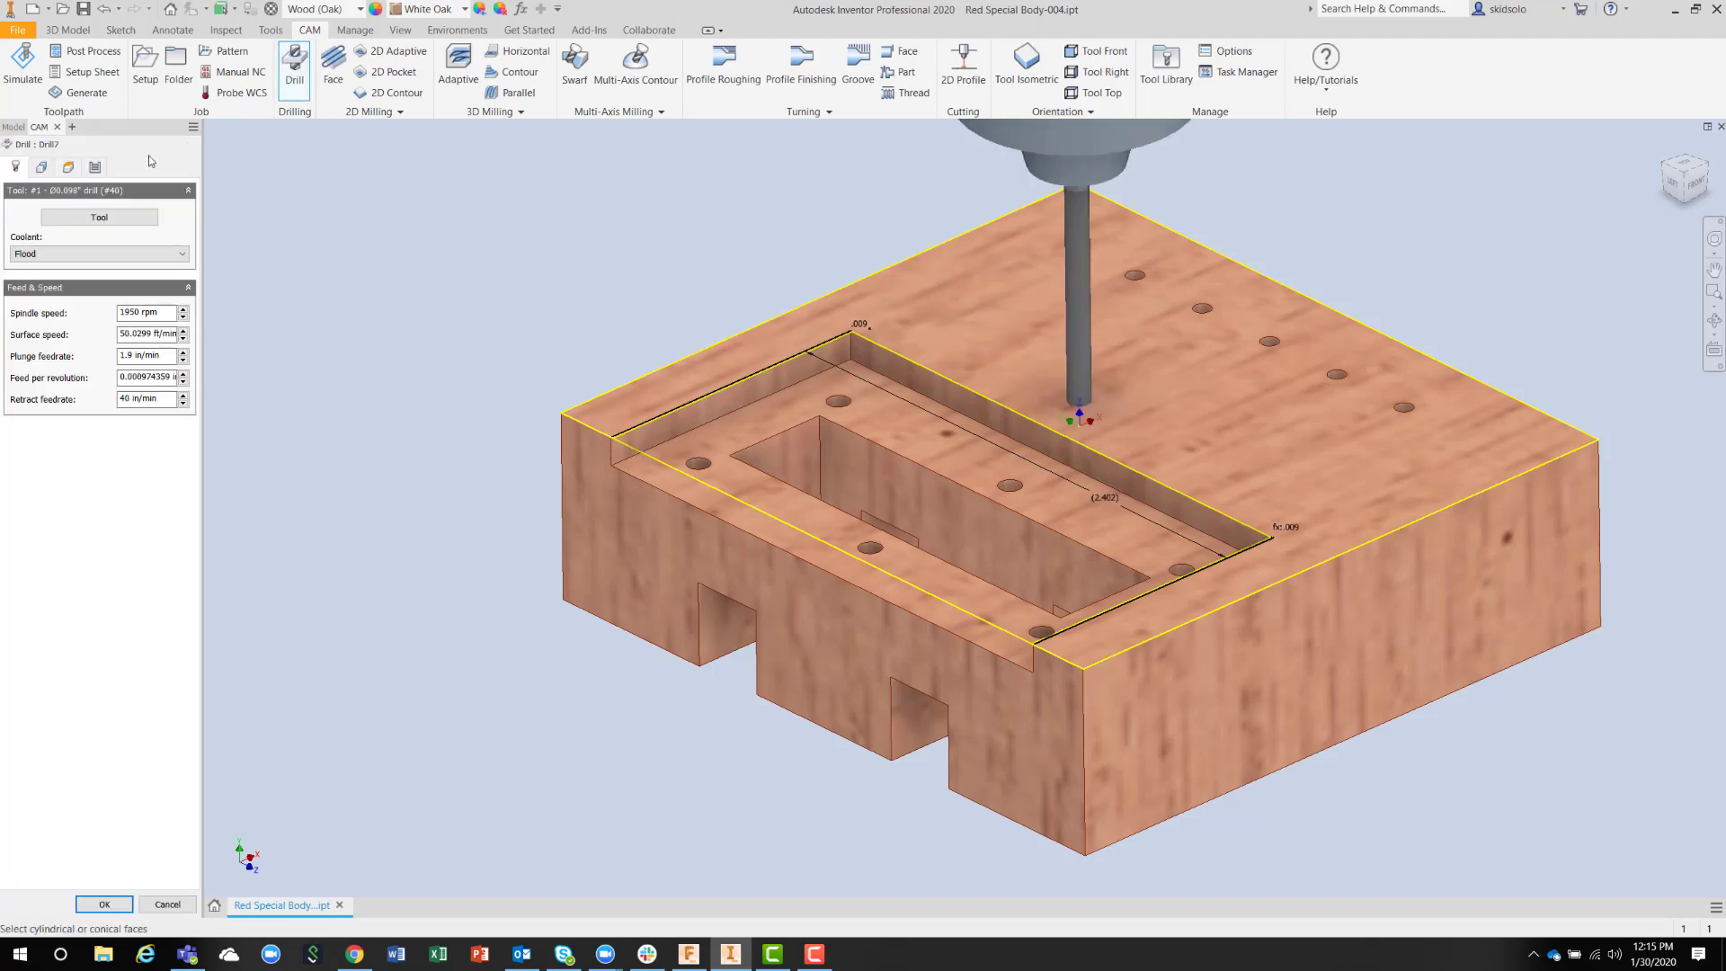
left_click(137, 221)
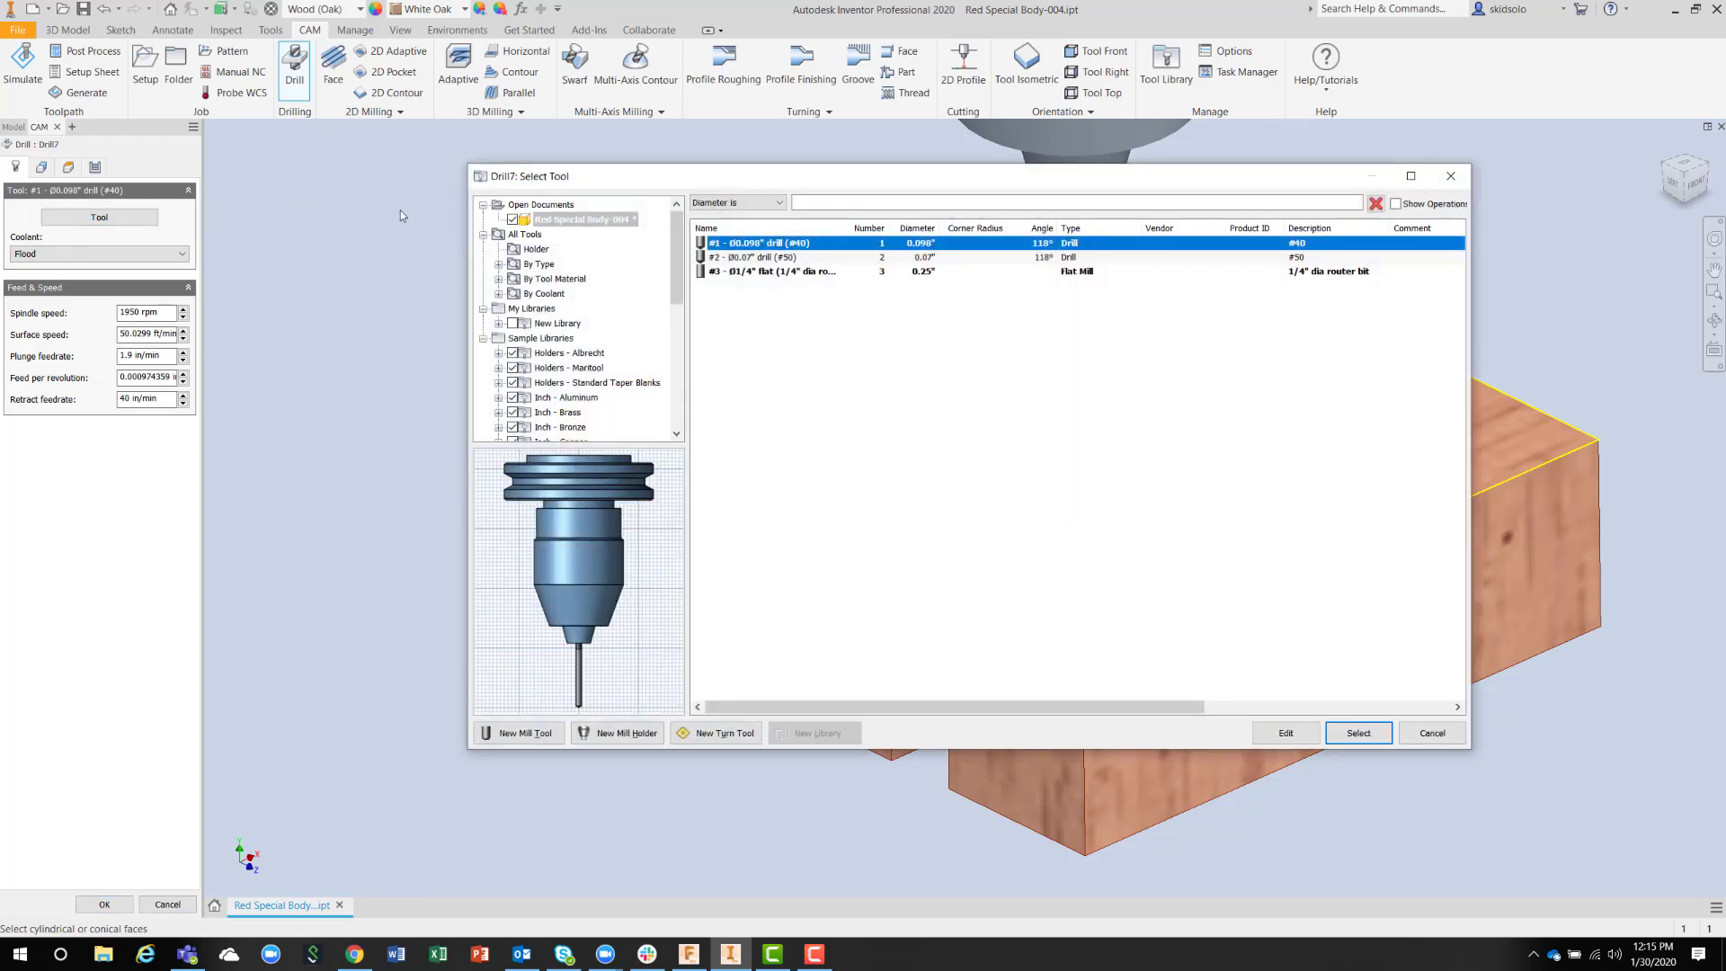
left_click(760, 258)
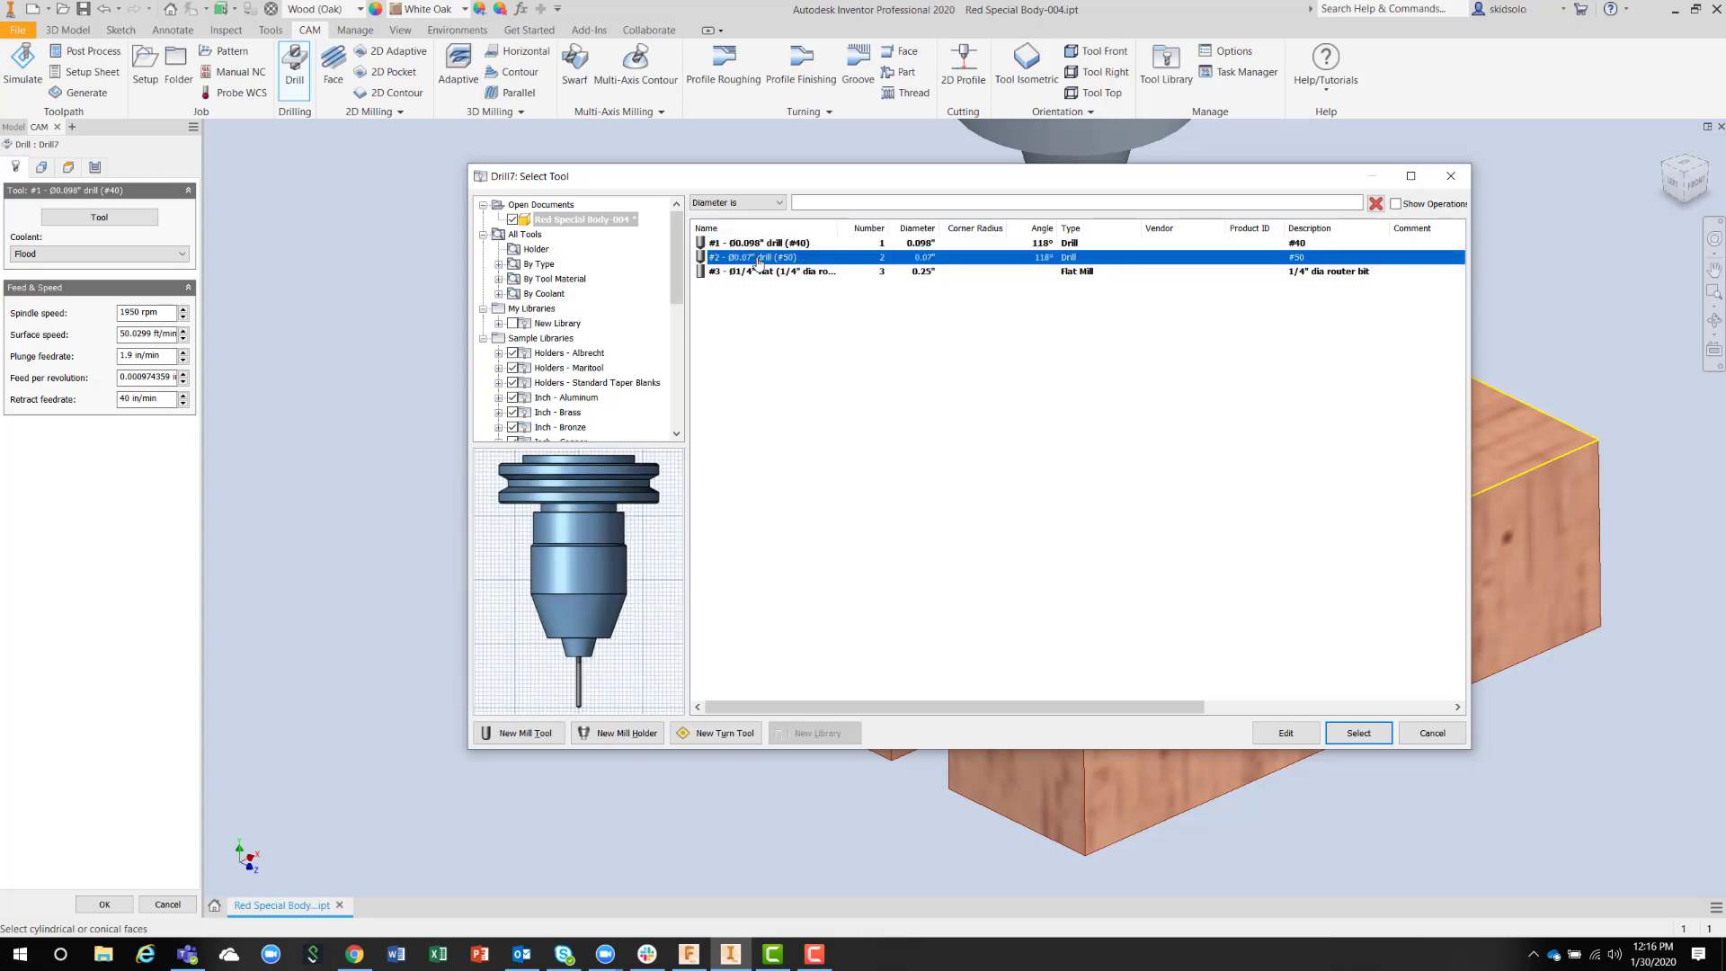
left_click(1348, 734)
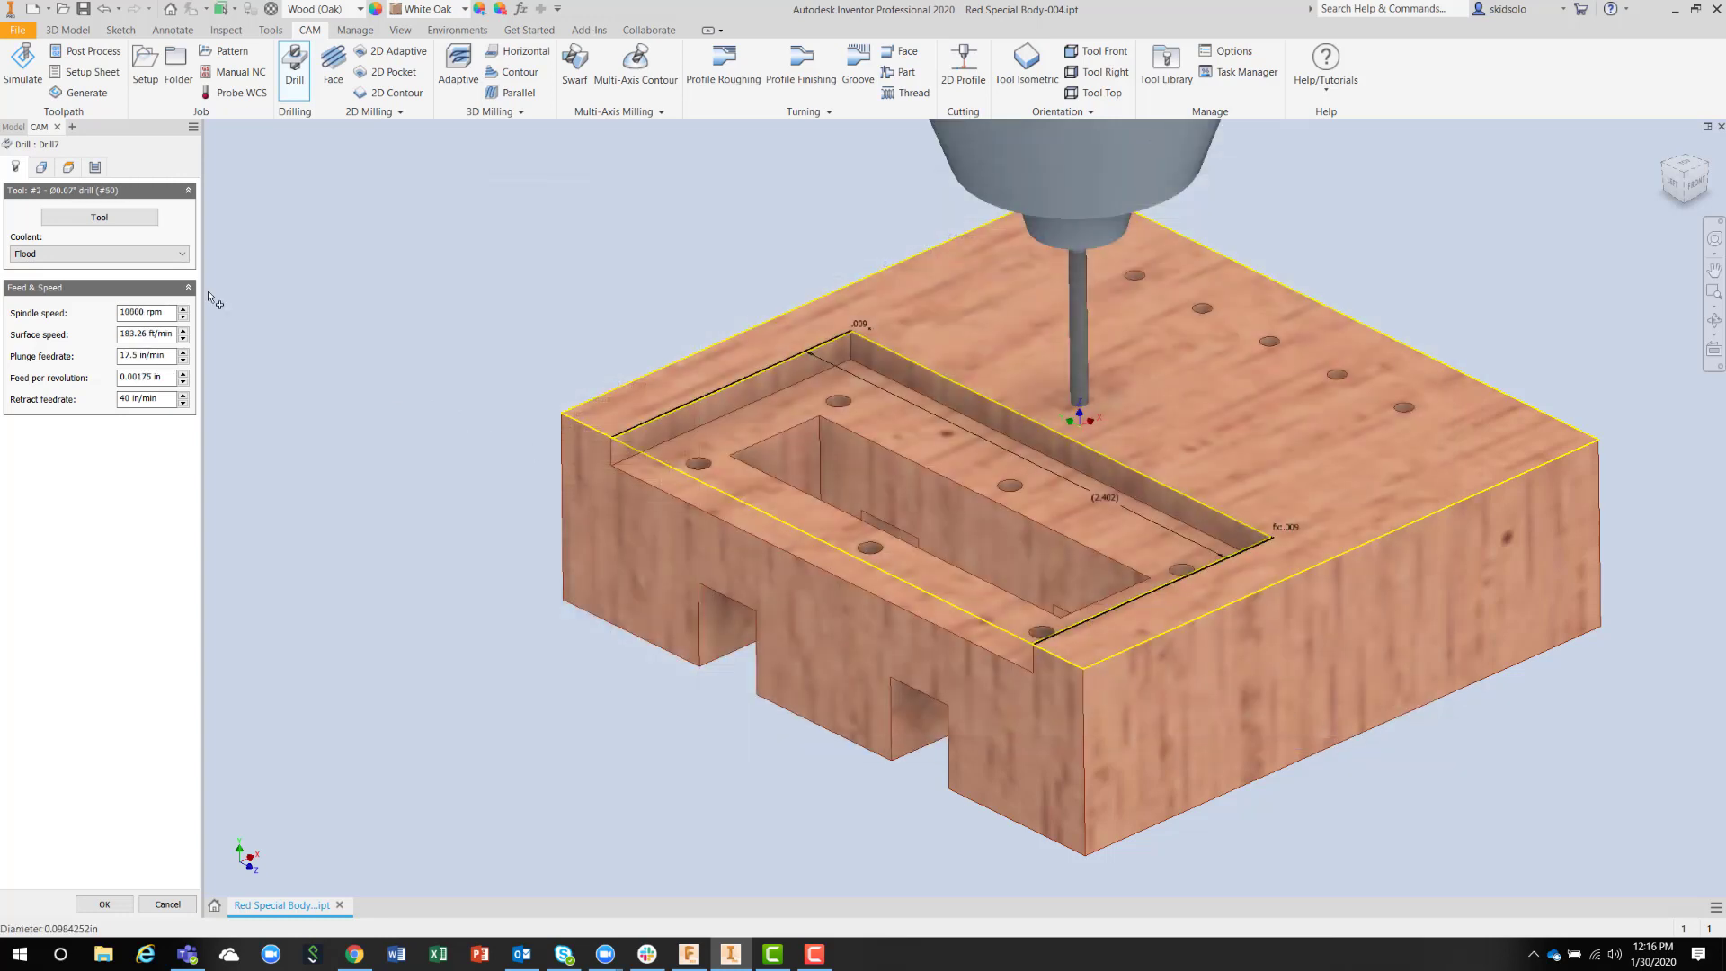
- Target the five matching top-face holes with Select same diameter
left_click(41, 168)
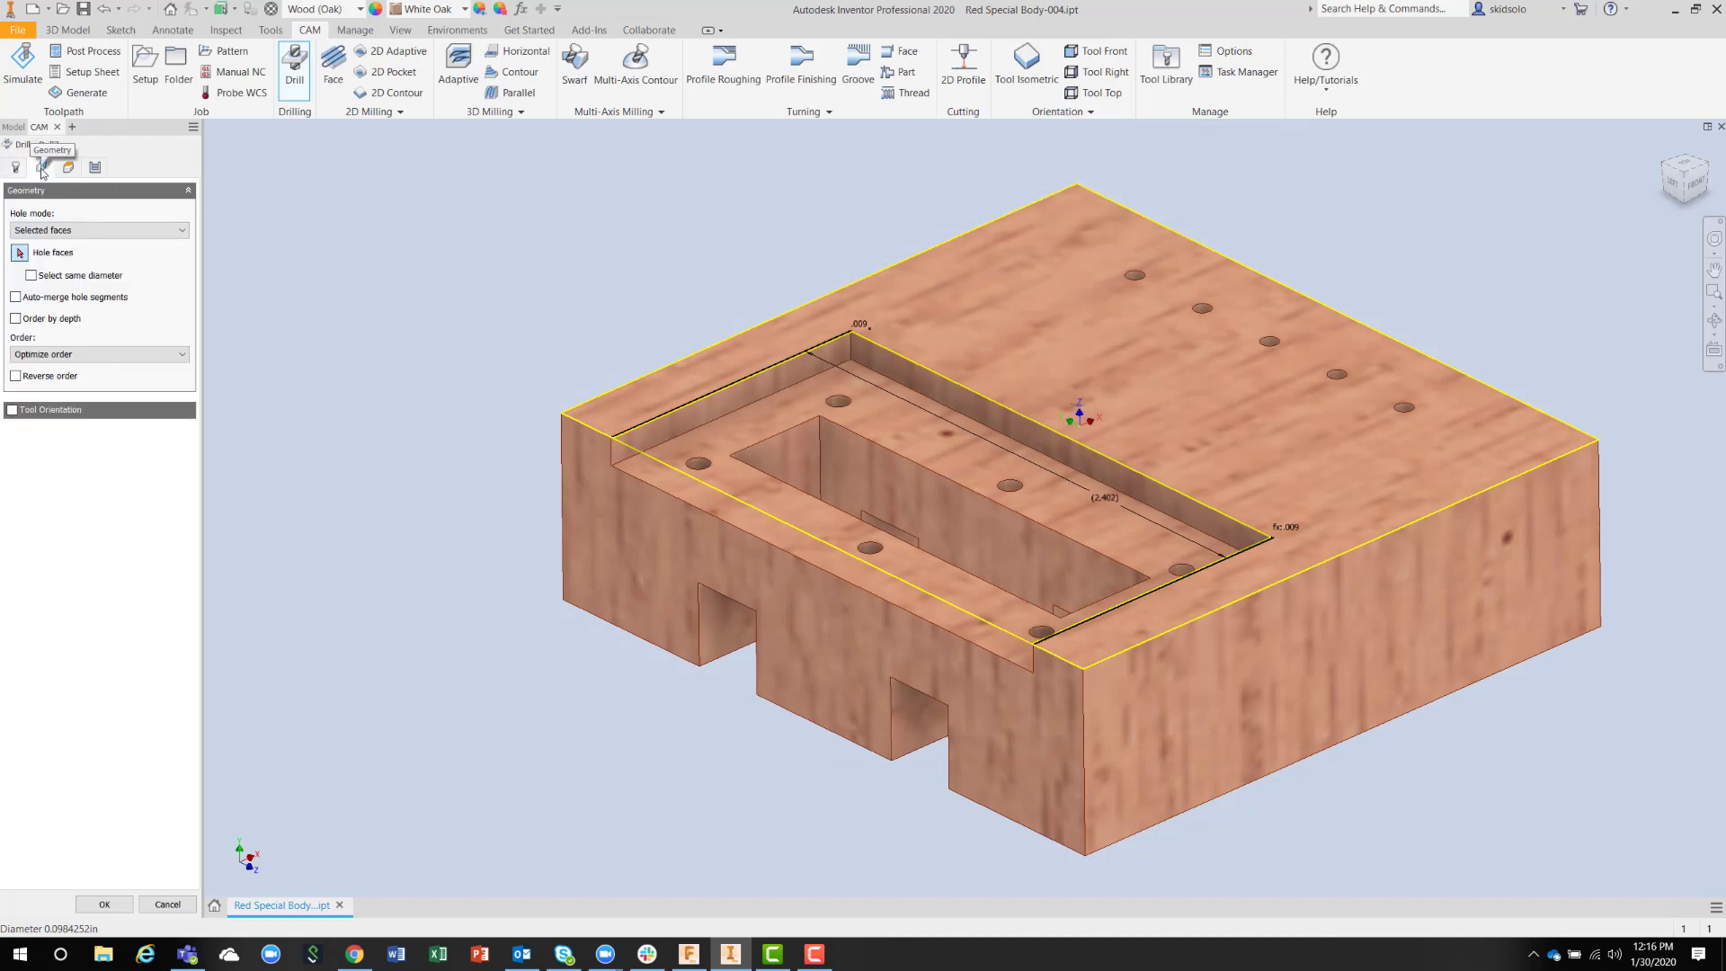
left_click(18, 255)
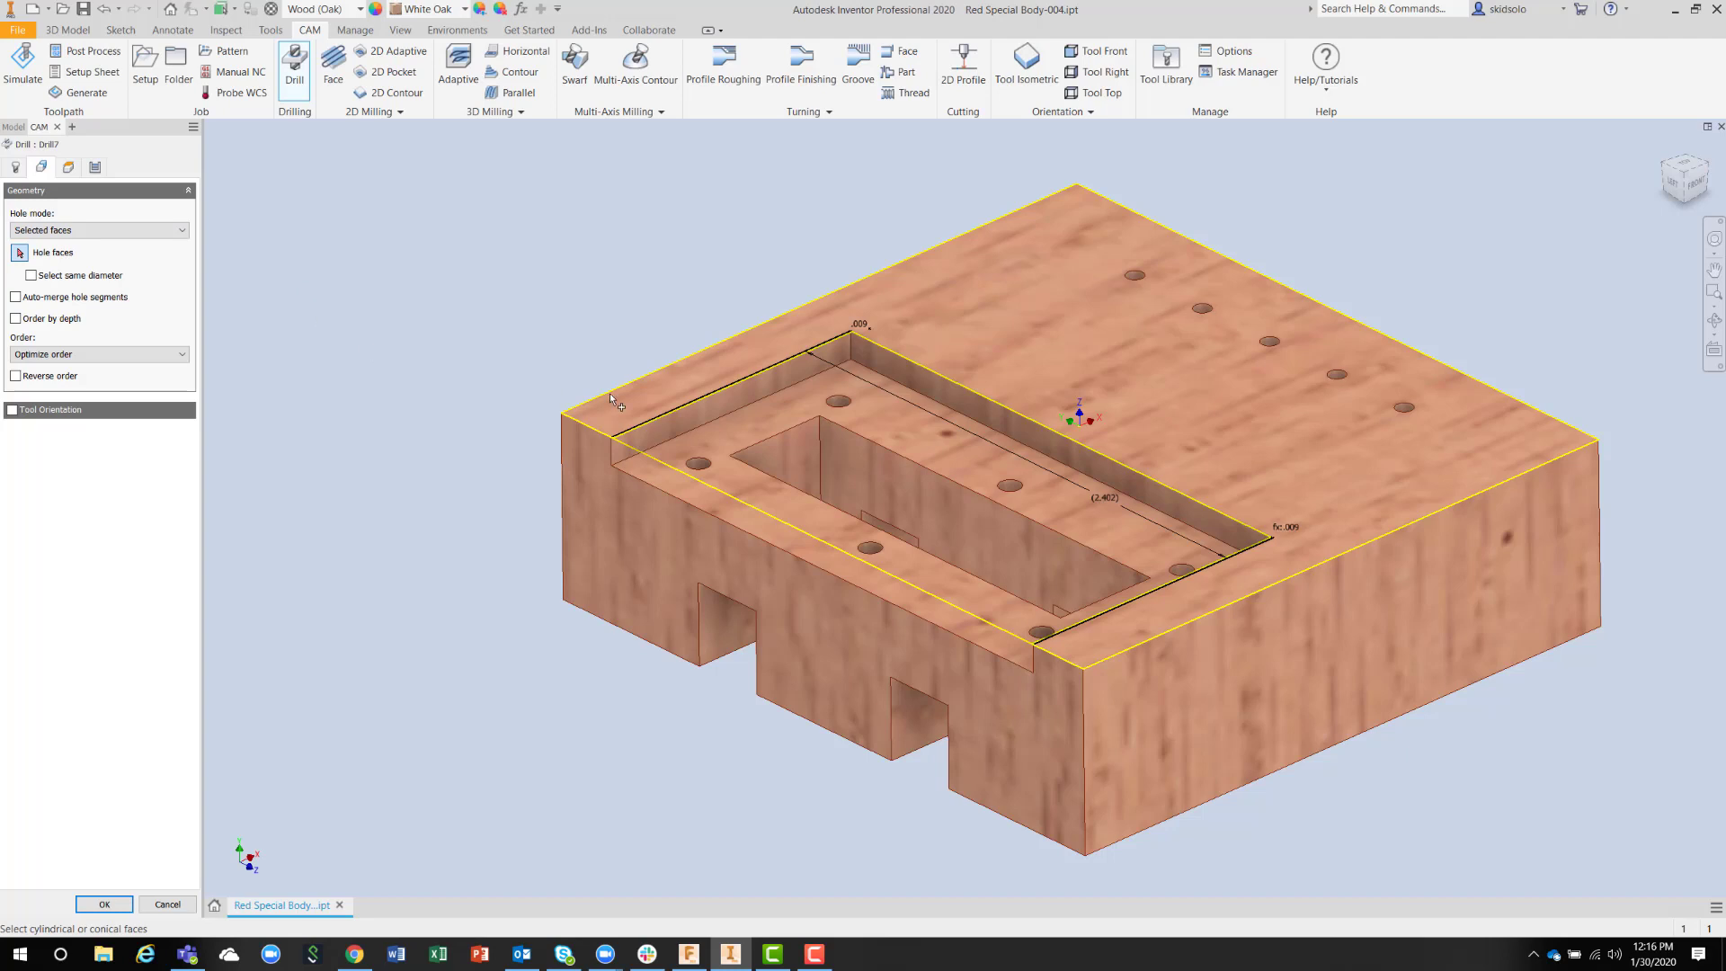
left_click(1134, 277)
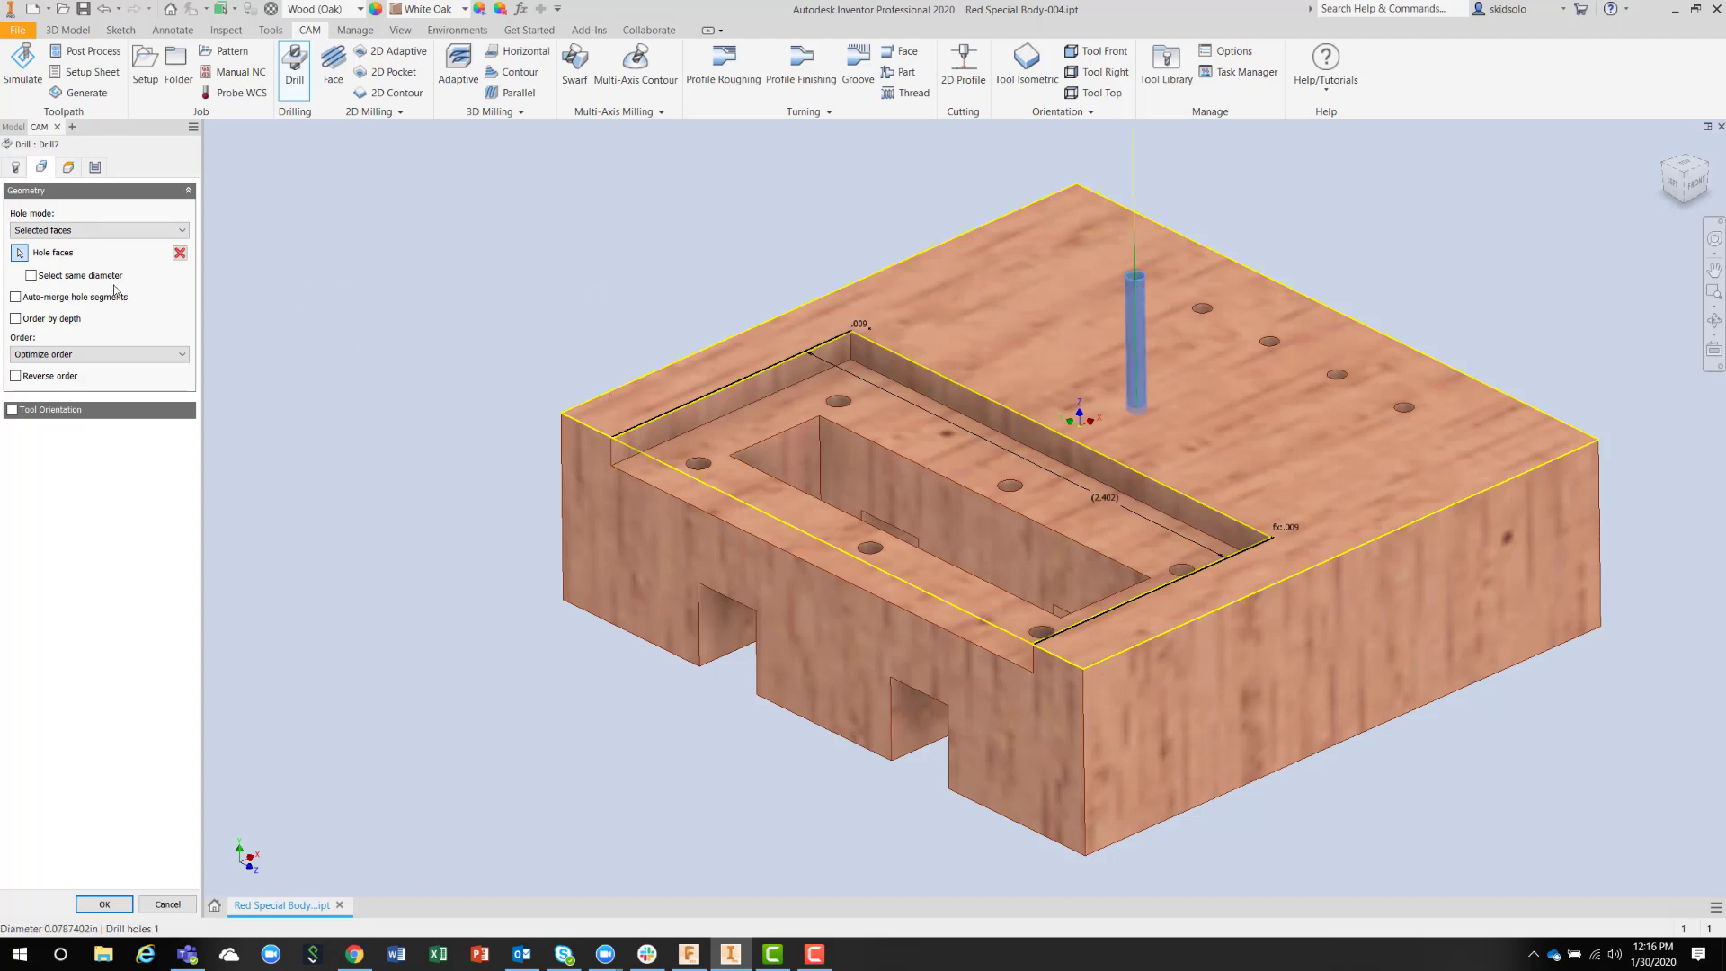
left_click(31, 276)
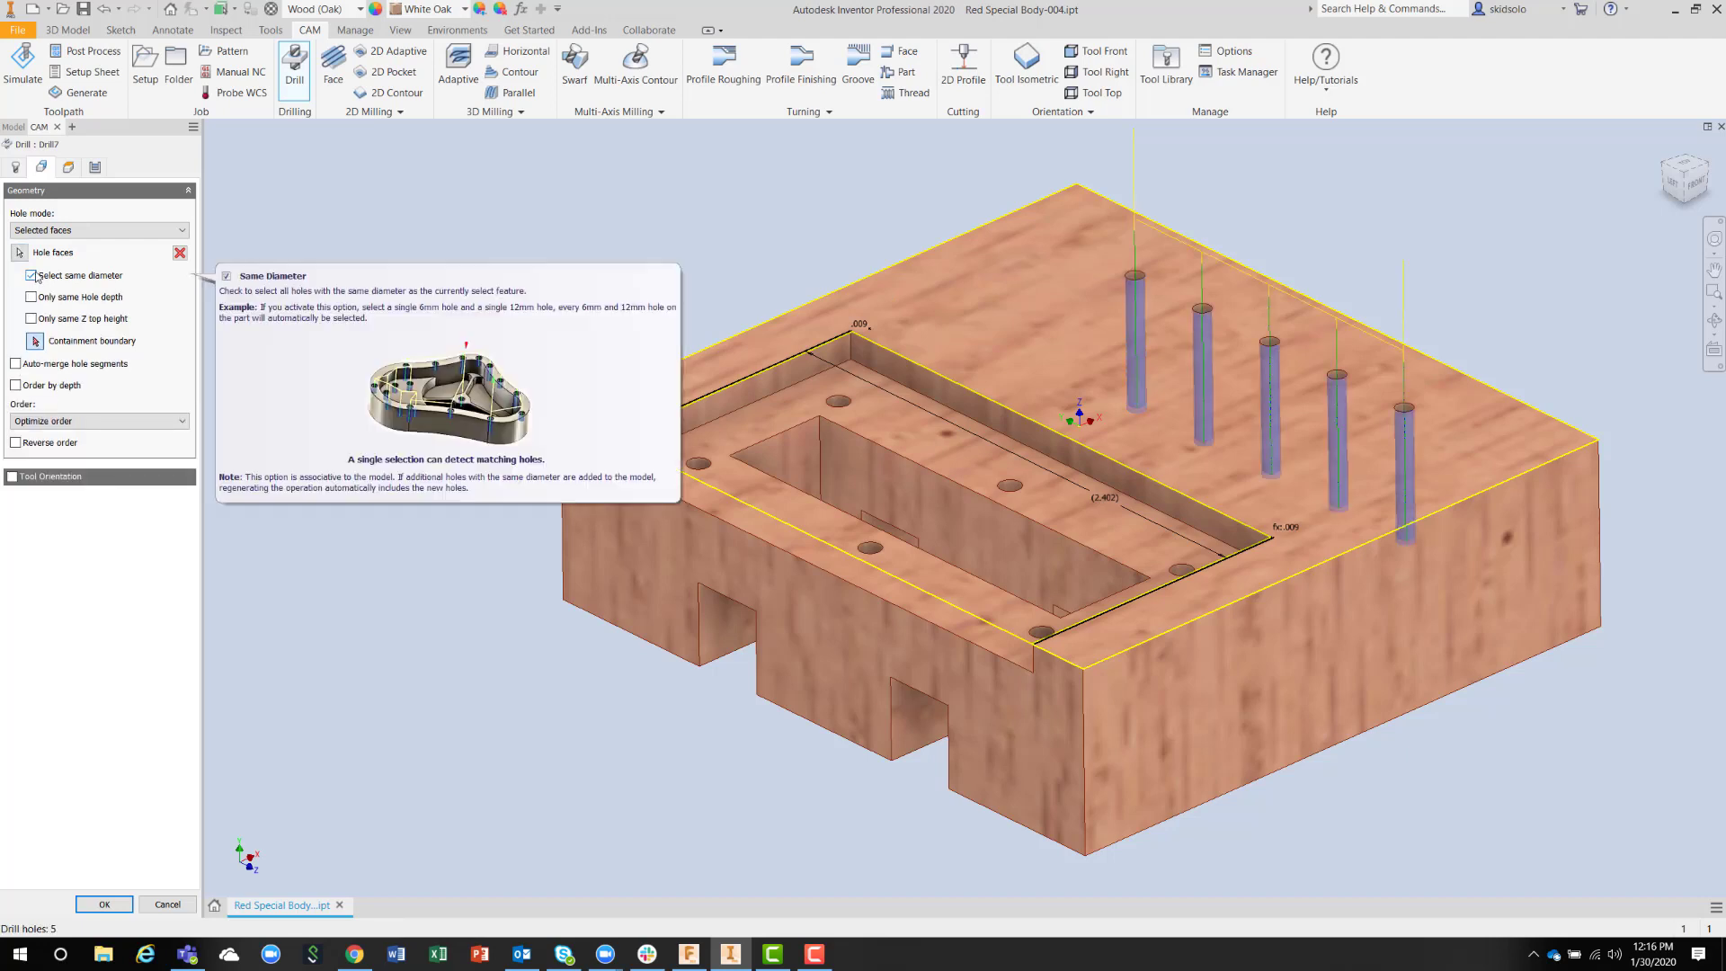
- Set the cycle's pecking depth to 0.05 in and create Drill7
left_click(96, 168)
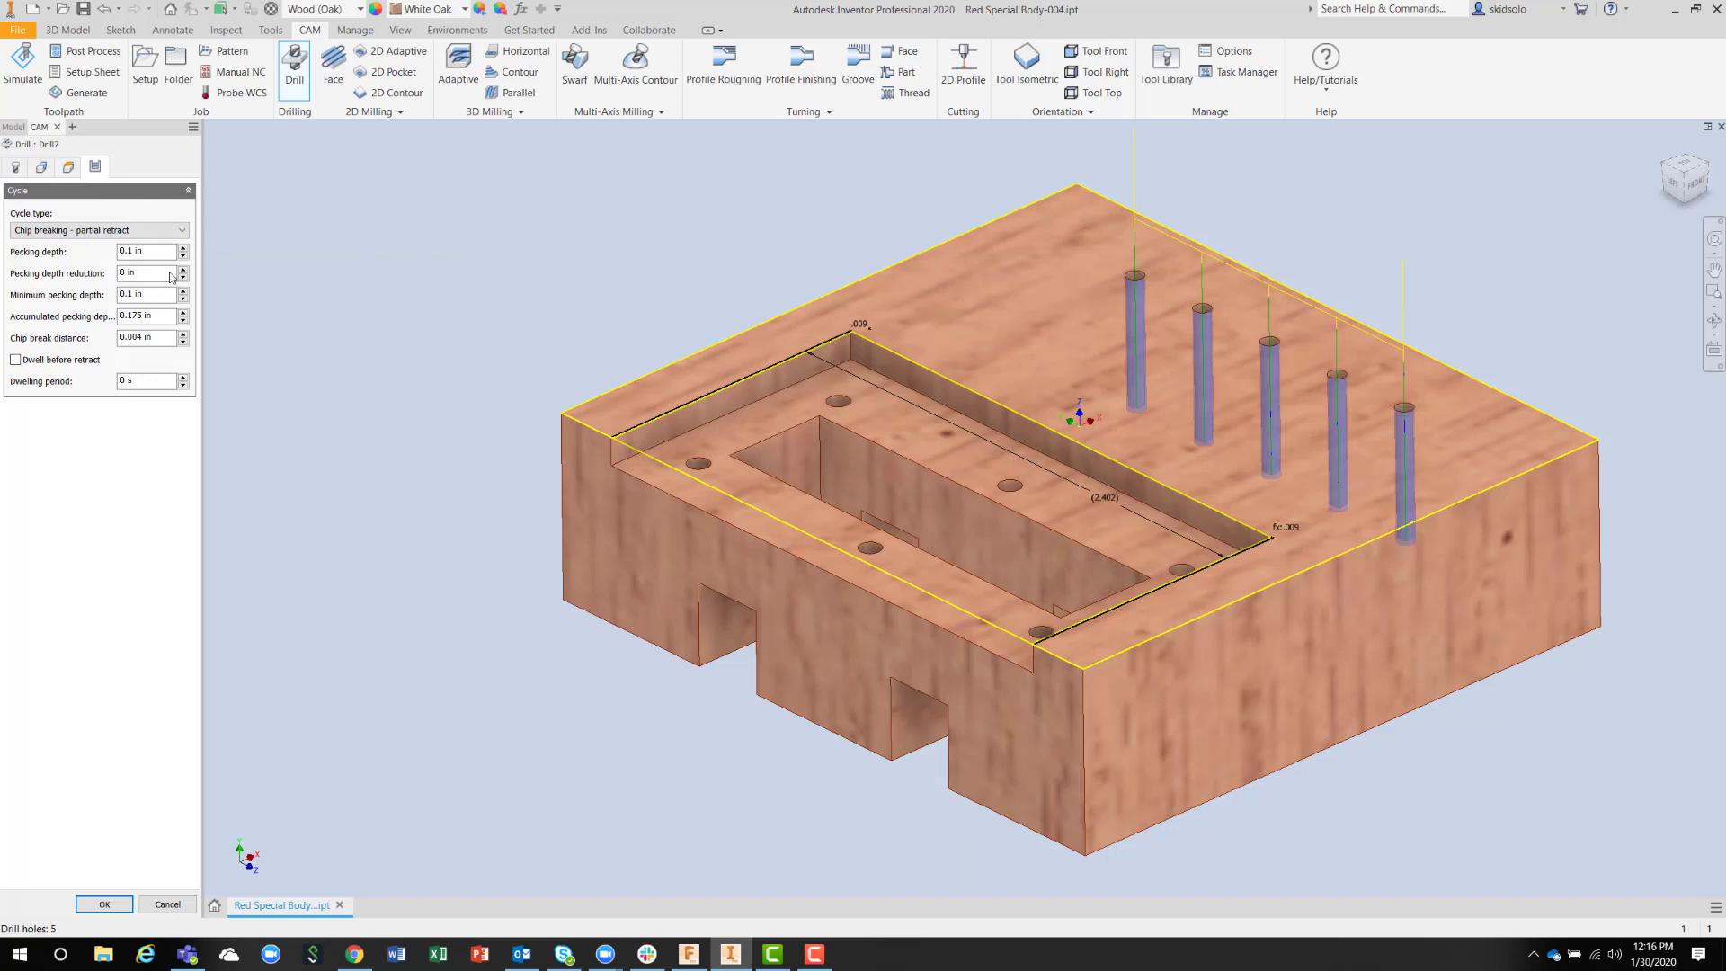
left_click(146, 251)
type(".05")
left_click(110, 905)
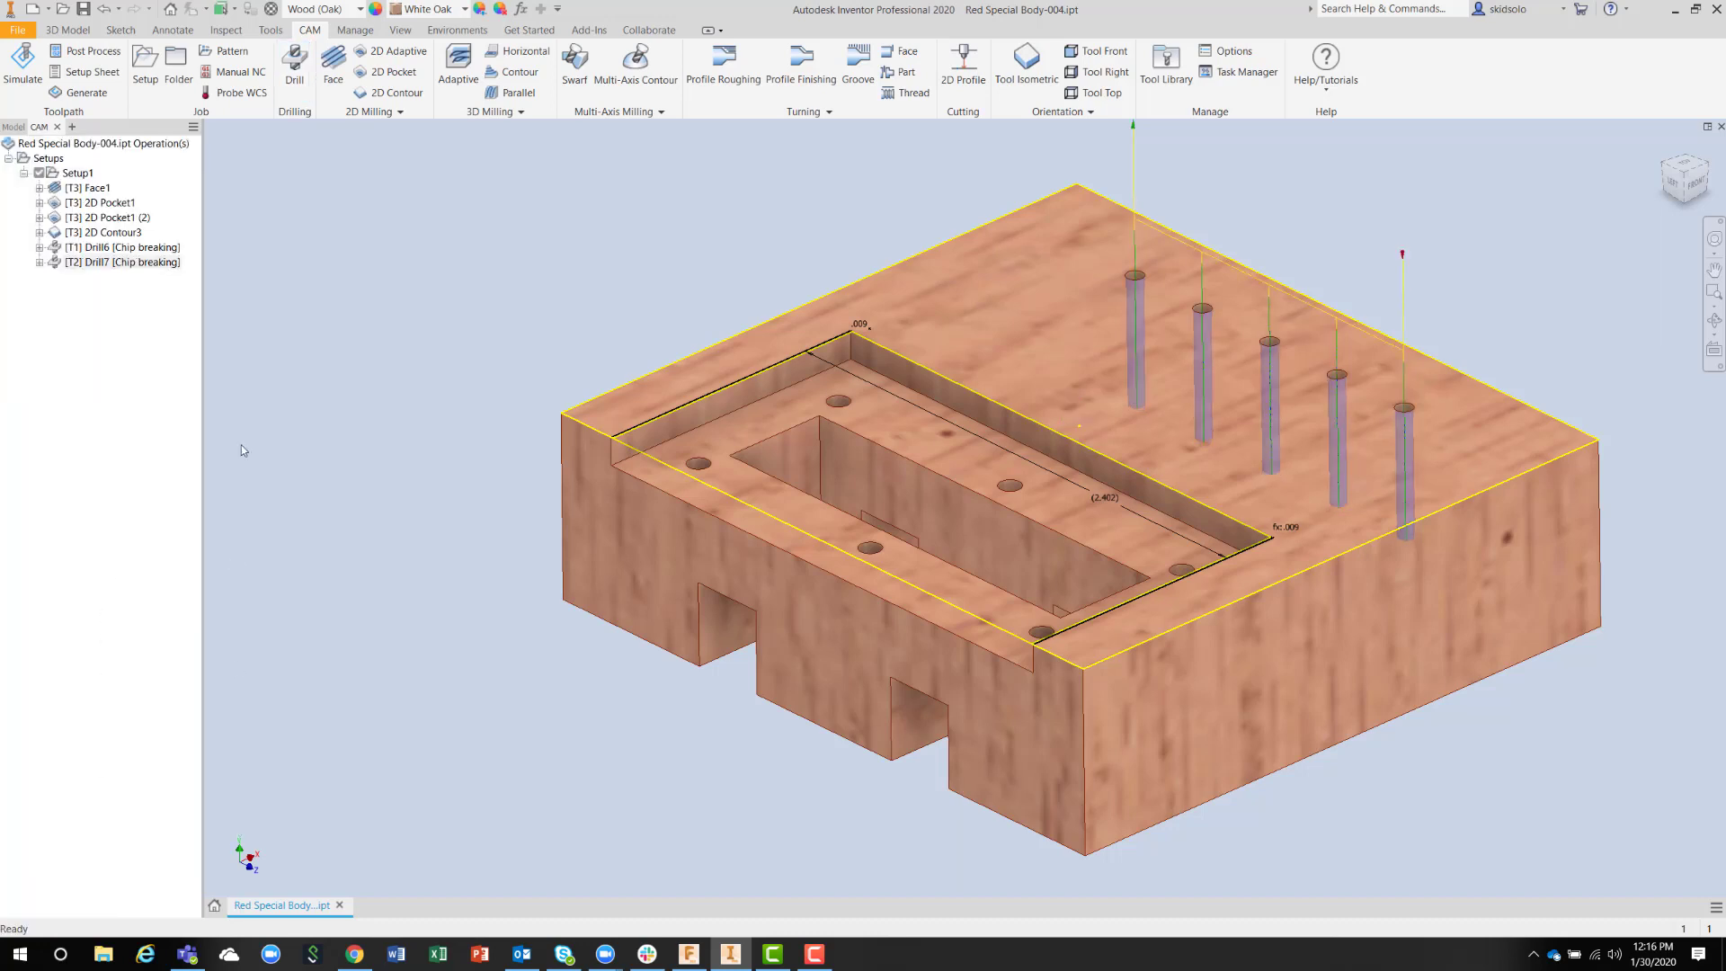
left_click(75, 173)
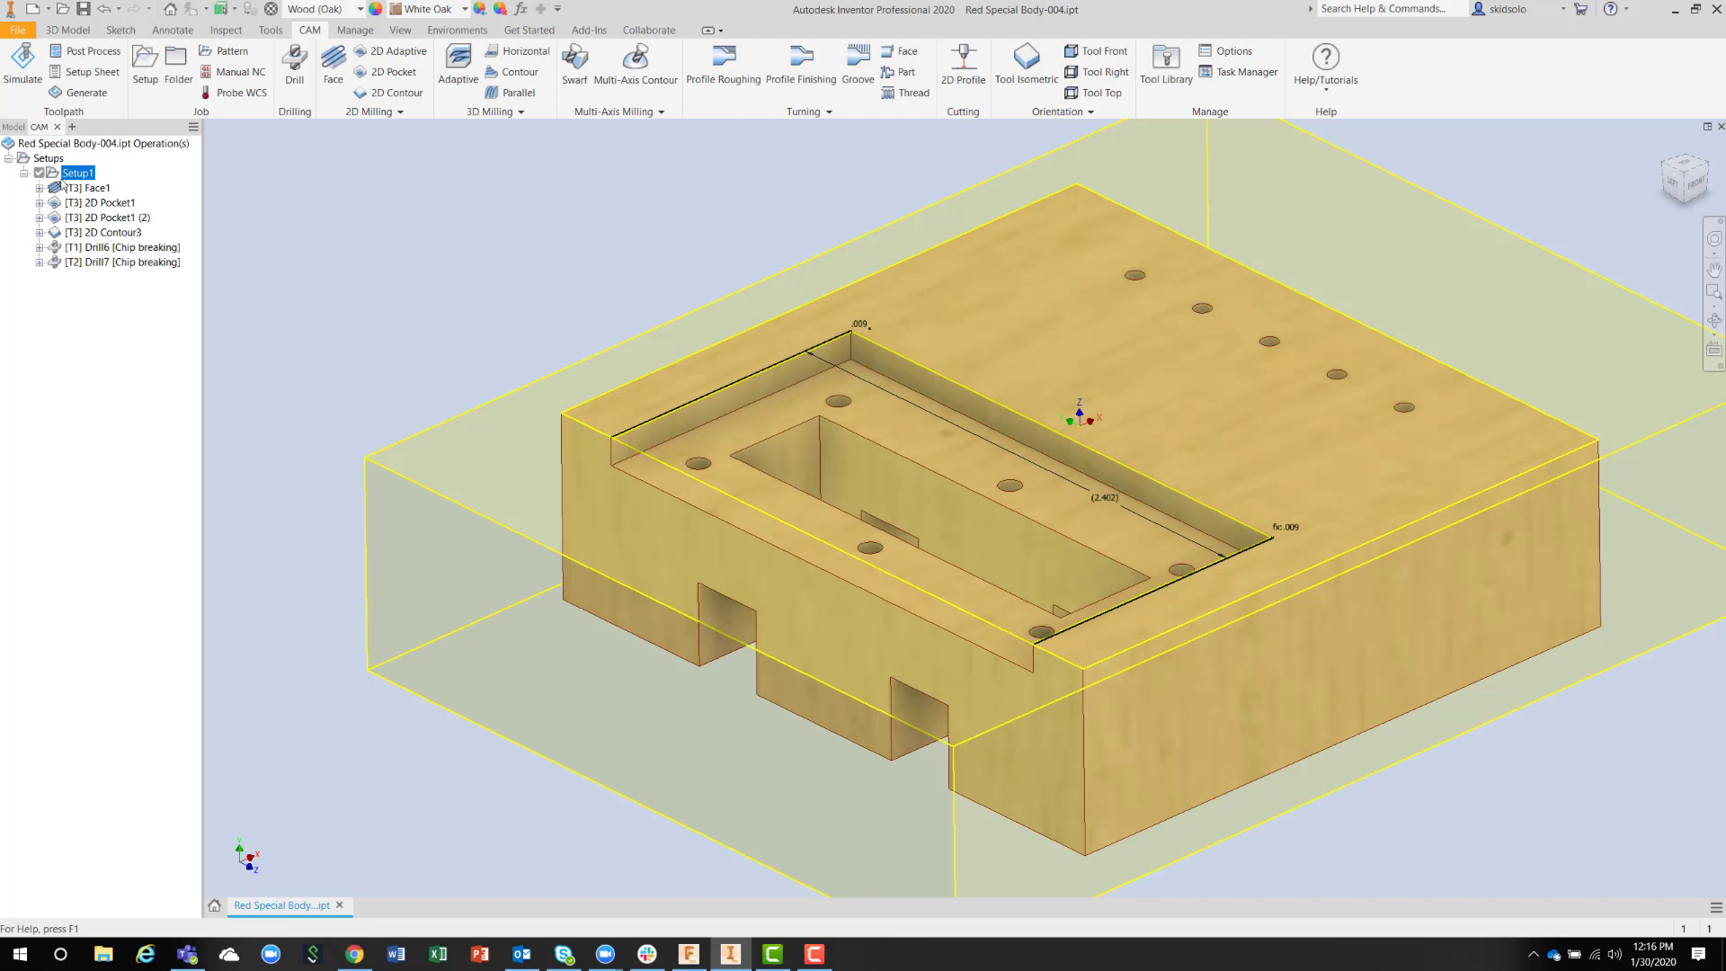
left_click(53, 188)
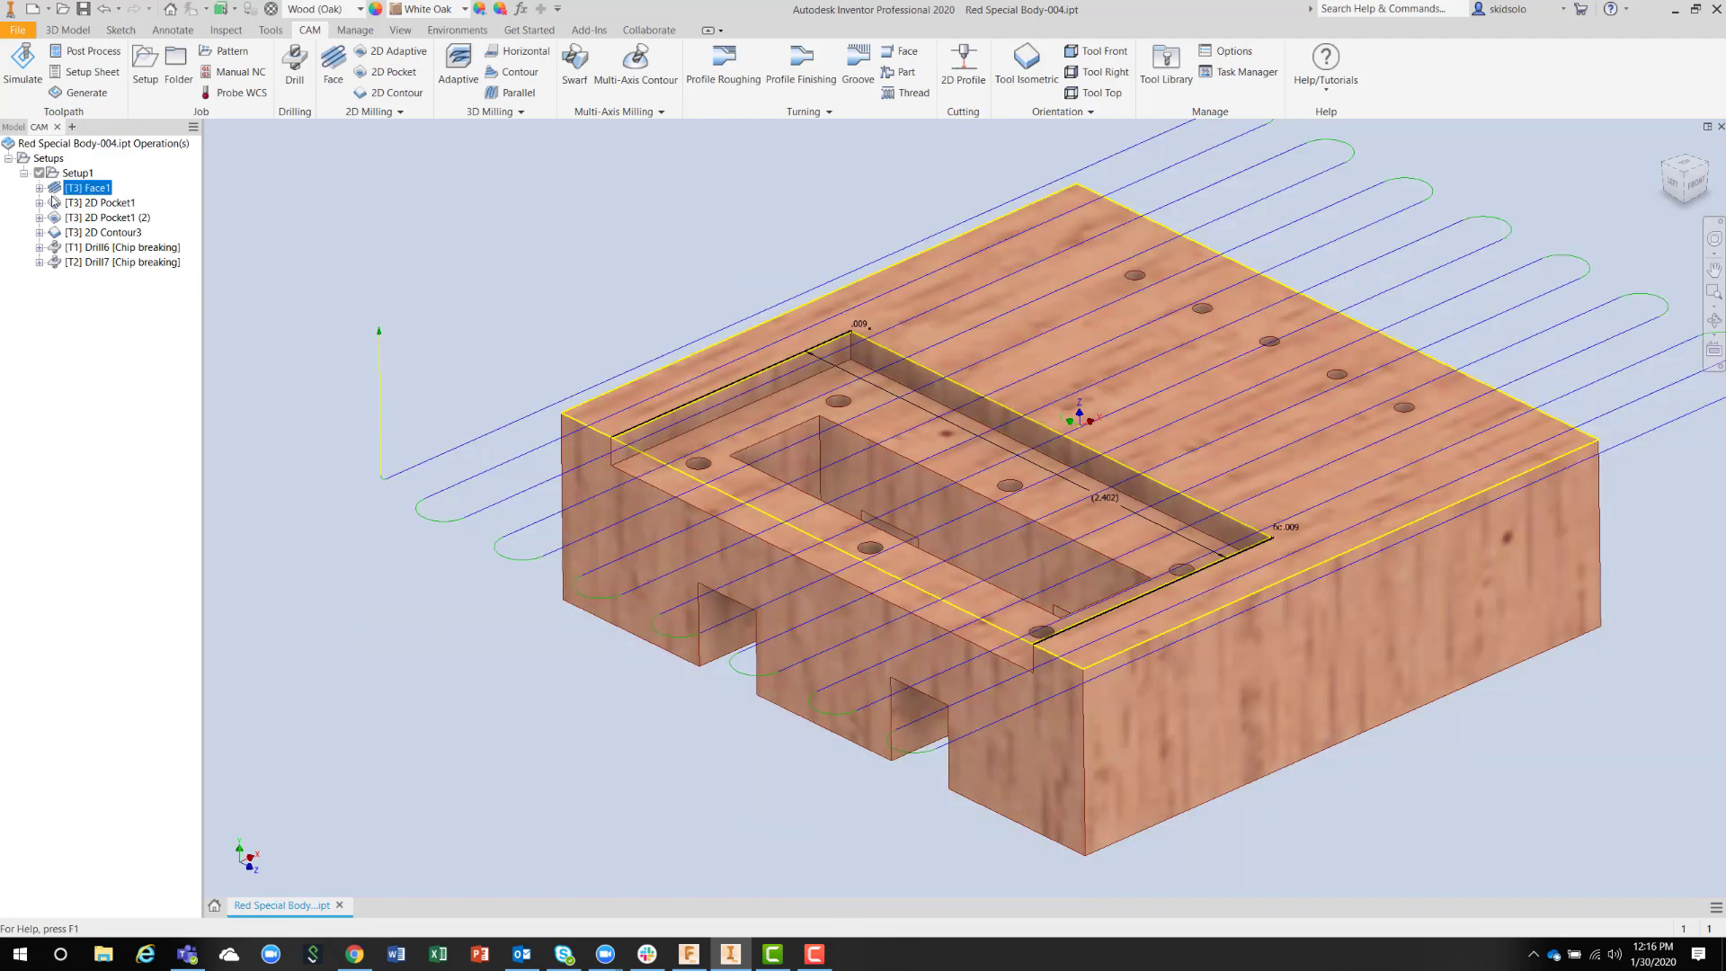
left_click(55, 203)
left_click(52, 173)
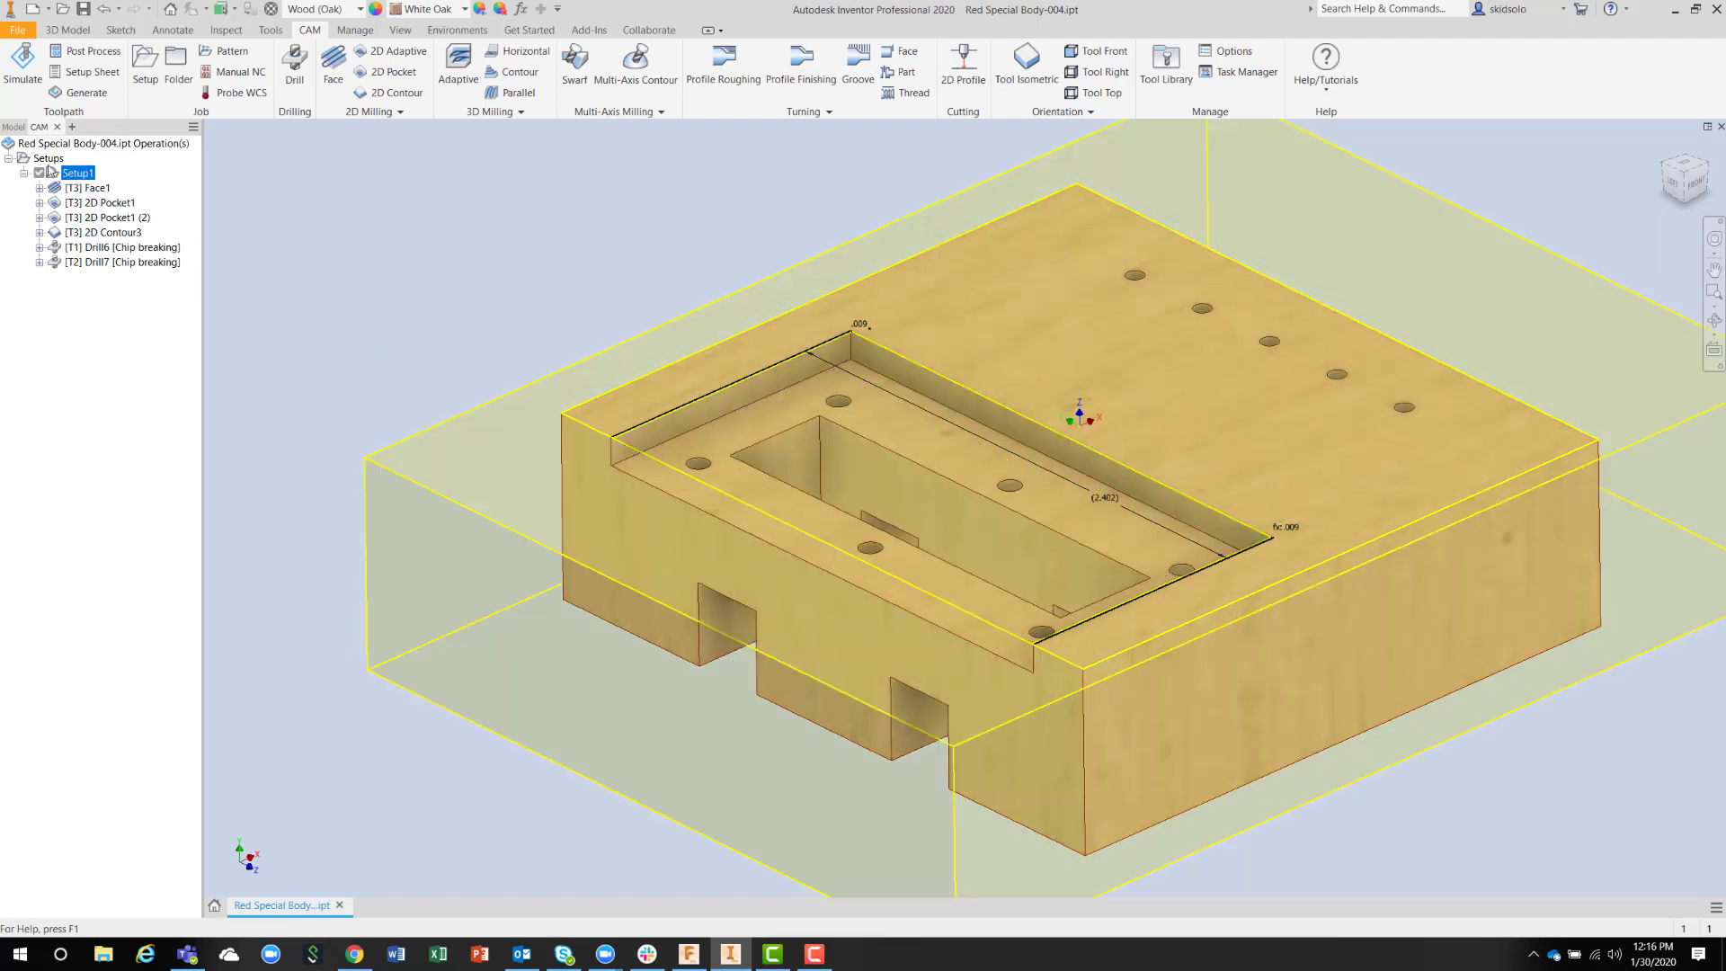
left_click(22, 63)
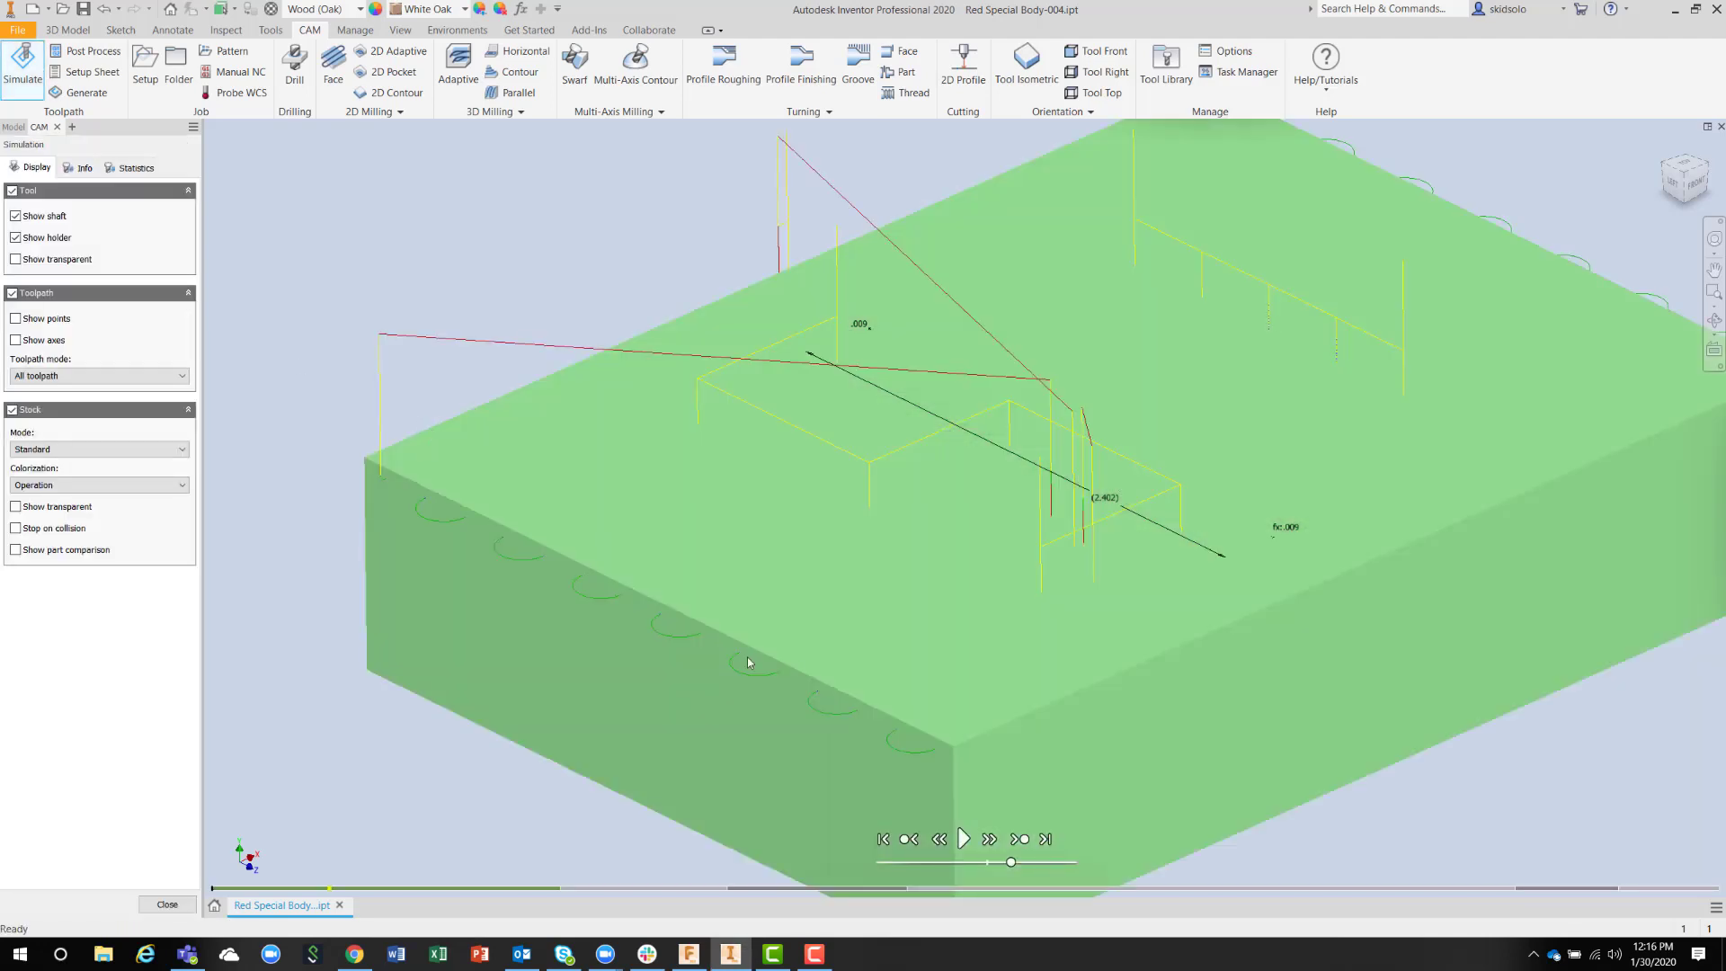
left_click(964, 839)
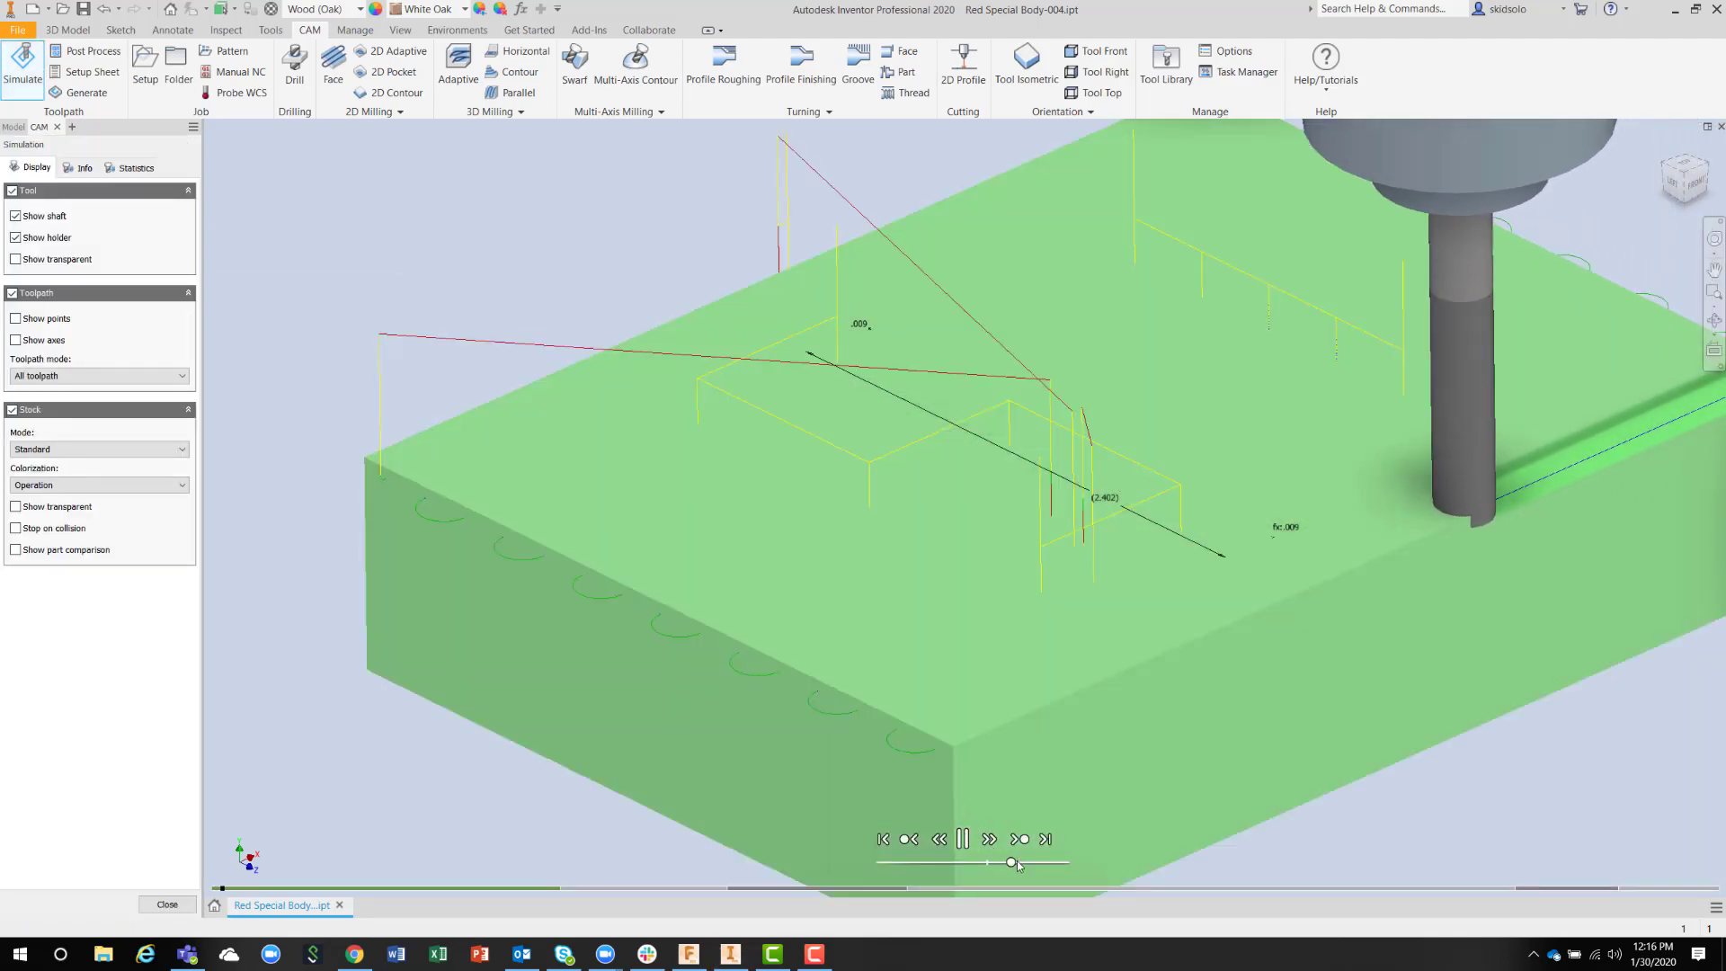
left_click_drag(1013, 862, 1027, 862)
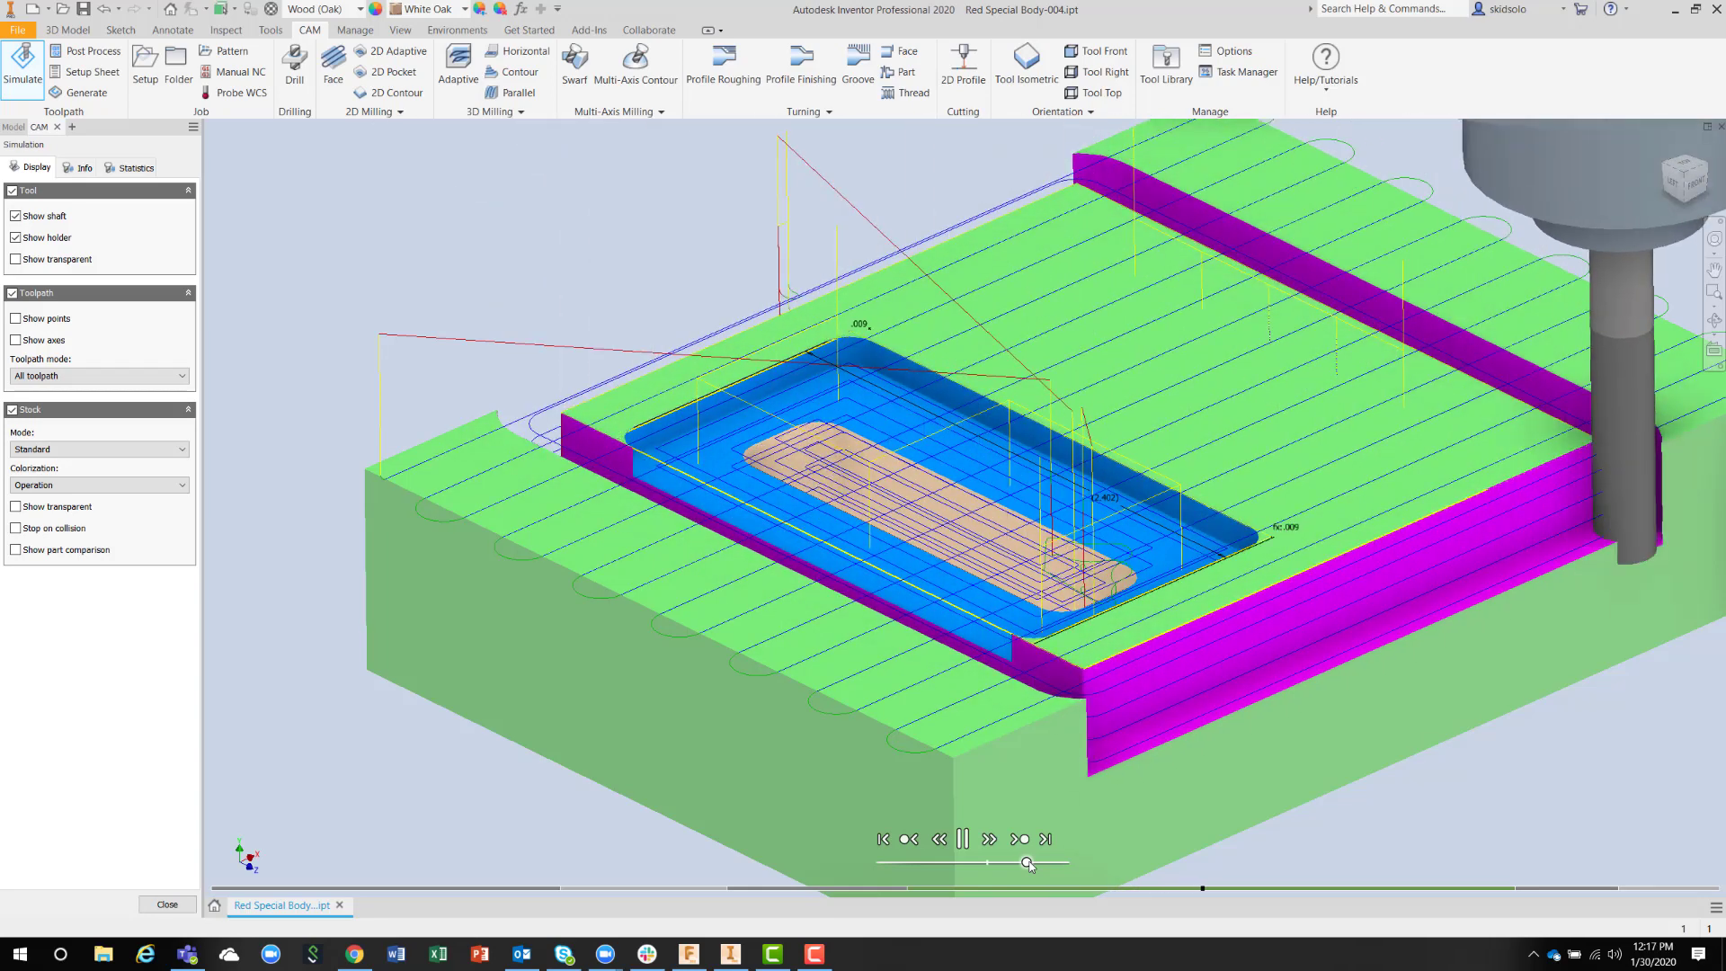
left_click_drag(1028, 863, 1042, 866)
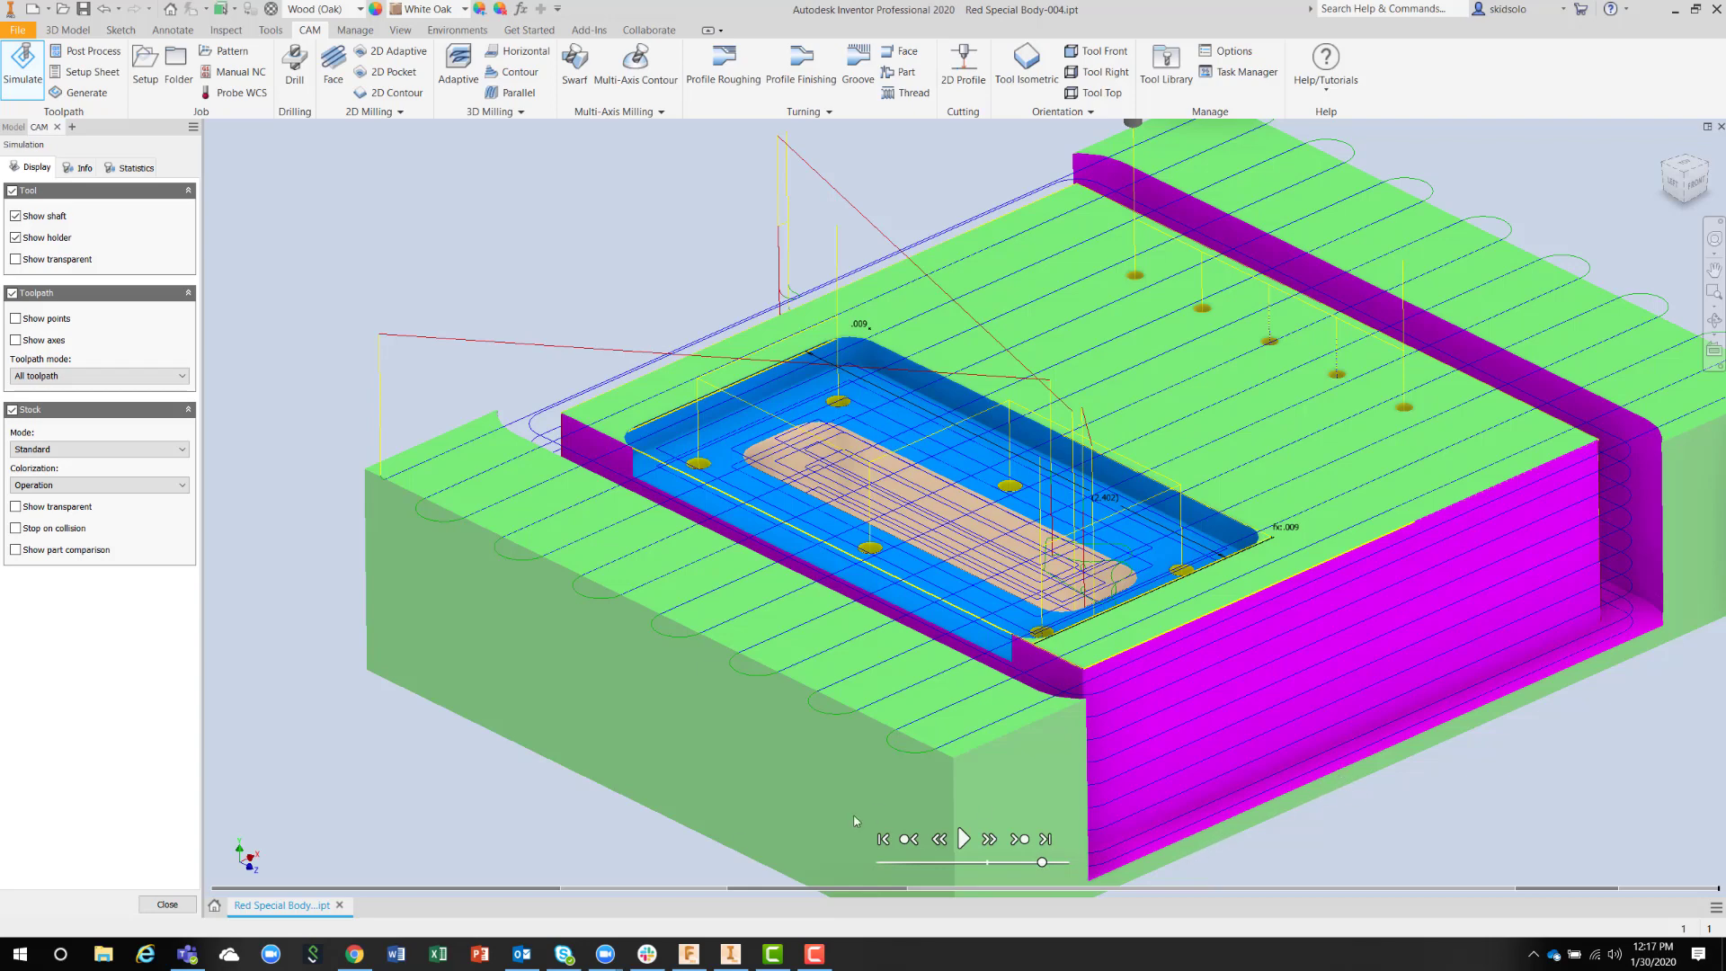
left_click(166, 904)
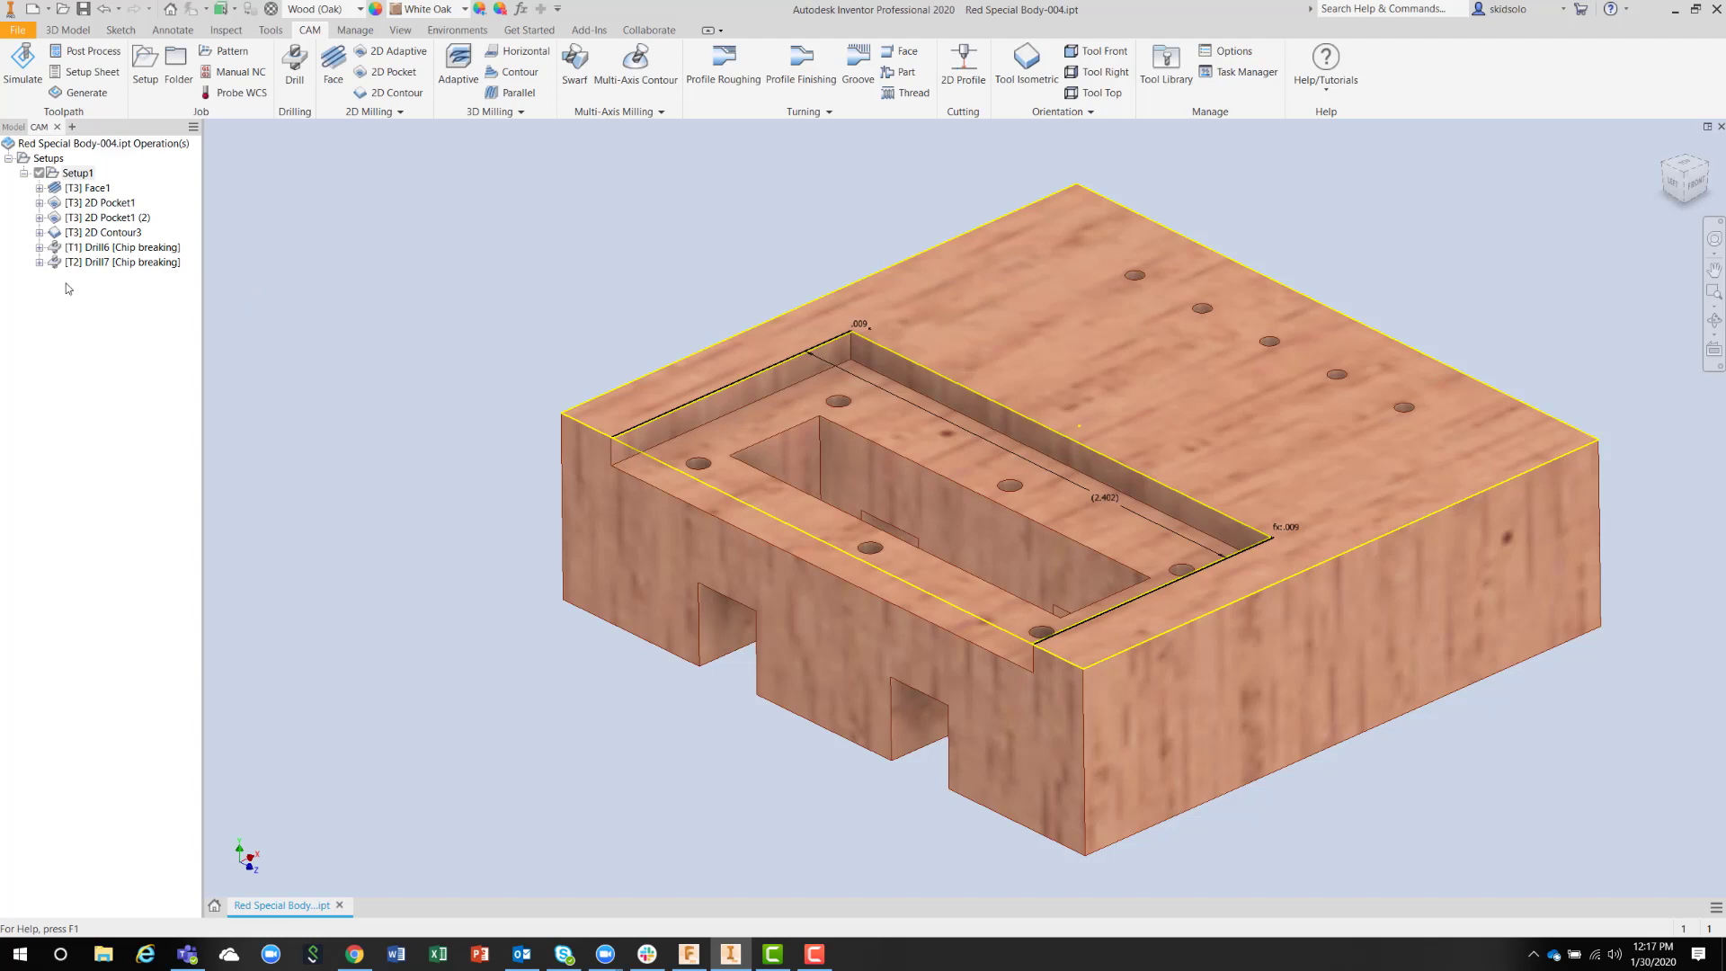
- Move 2D Contour3 below Drill7 [Chip breaking] and review its toolpath
left_click(57, 233)
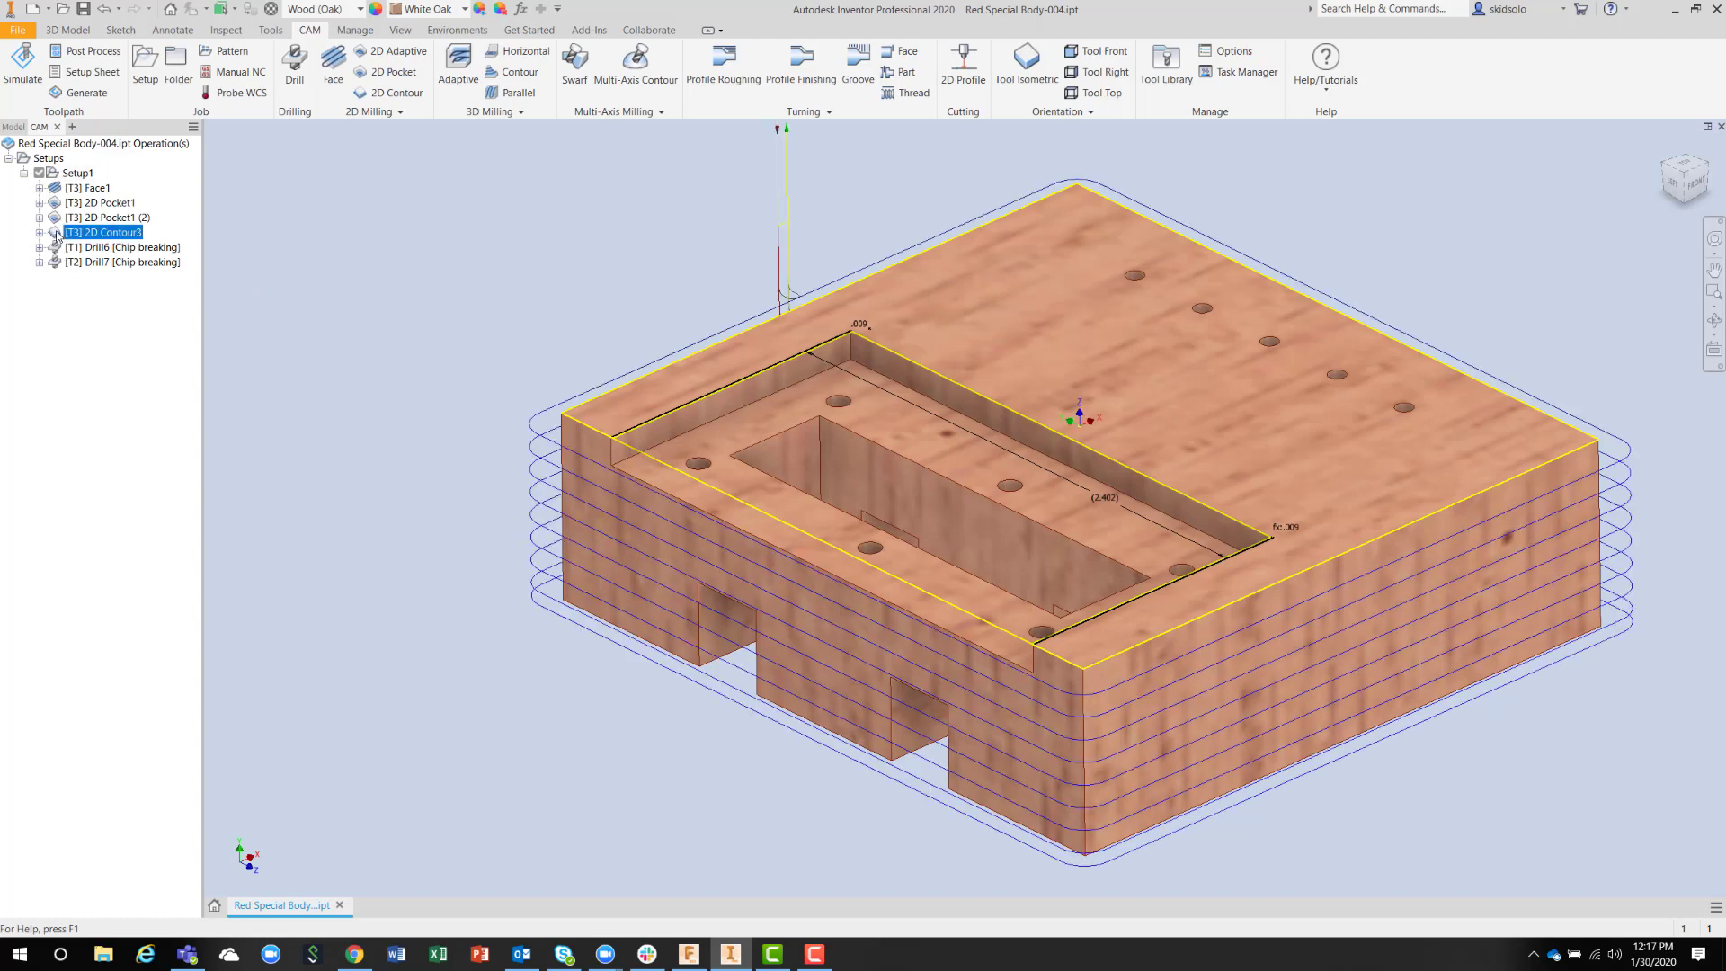
mouse_move(56, 239)
left_mouse_down()
mouse_move(55, 268)
mouse_move(58, 244)
left_mouse_up()
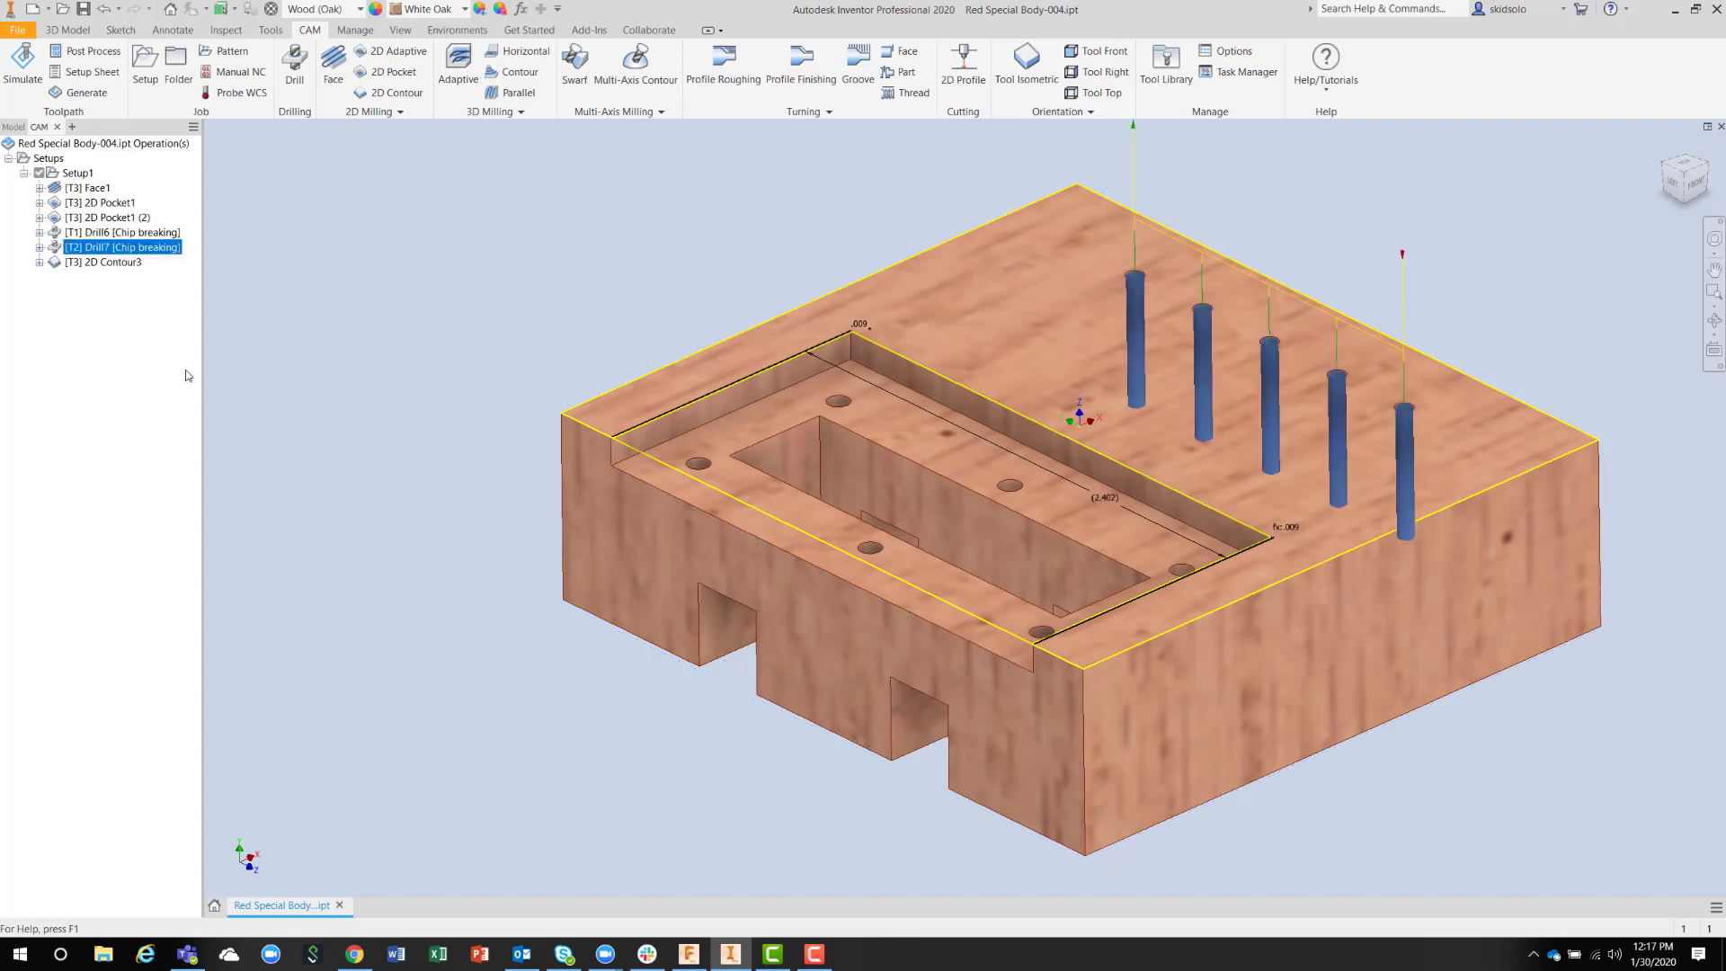
left_click(51, 171)
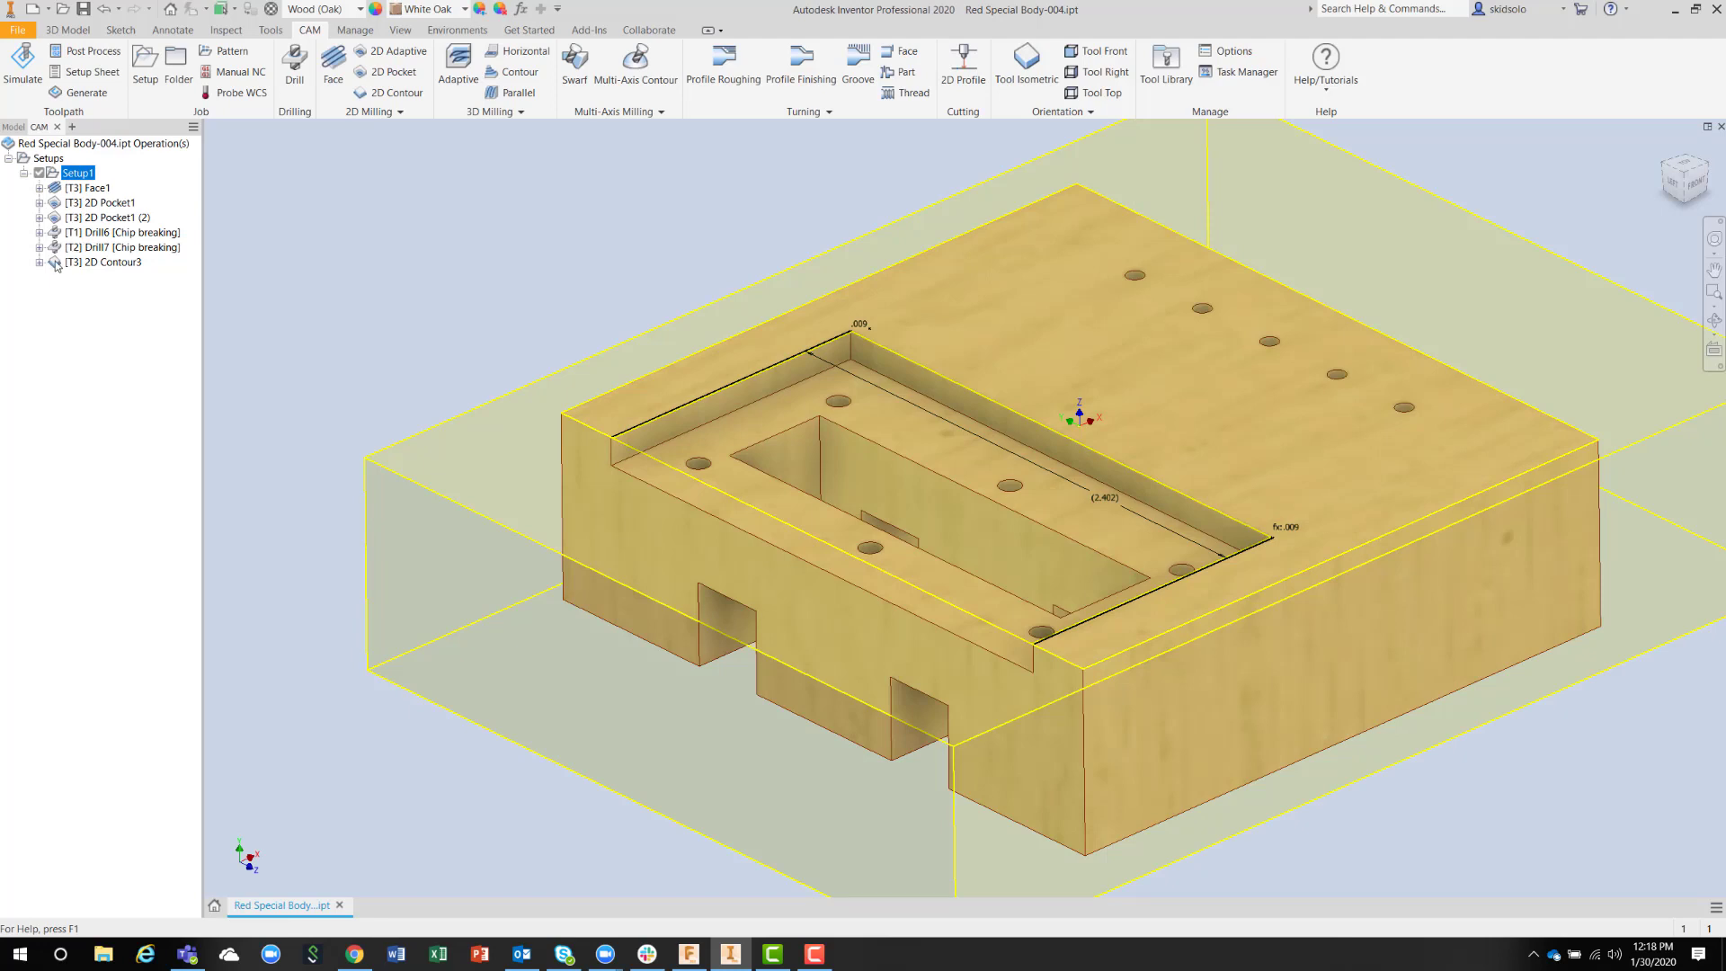
left_click(55, 263)
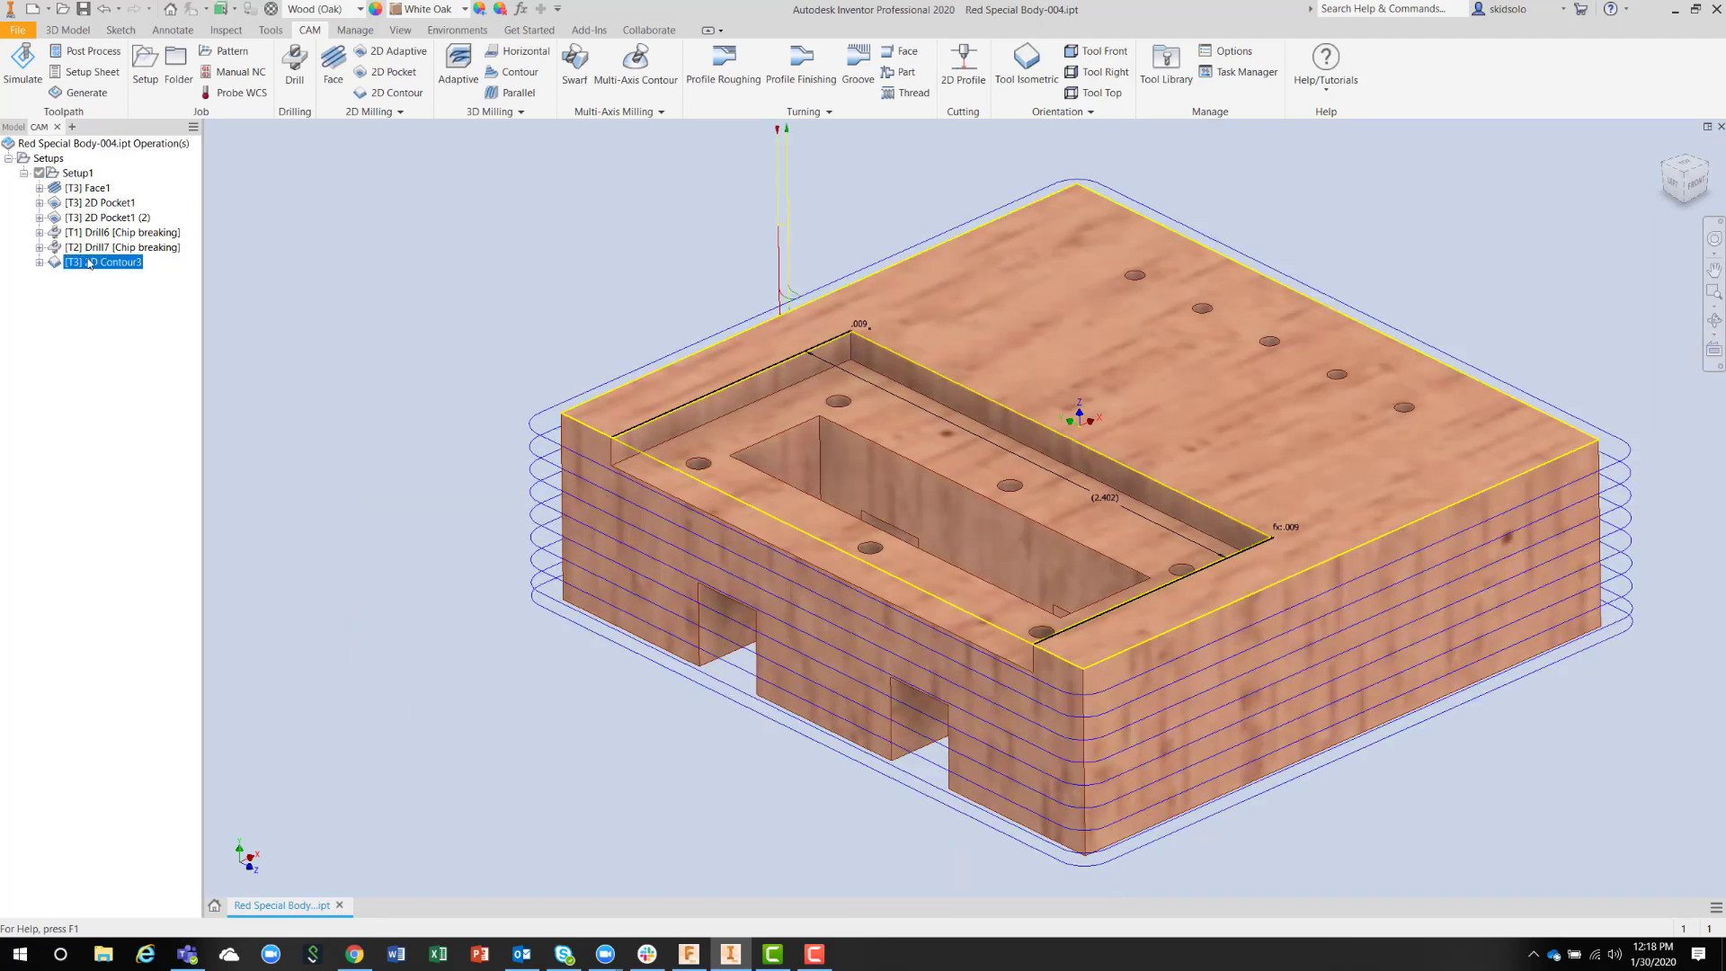